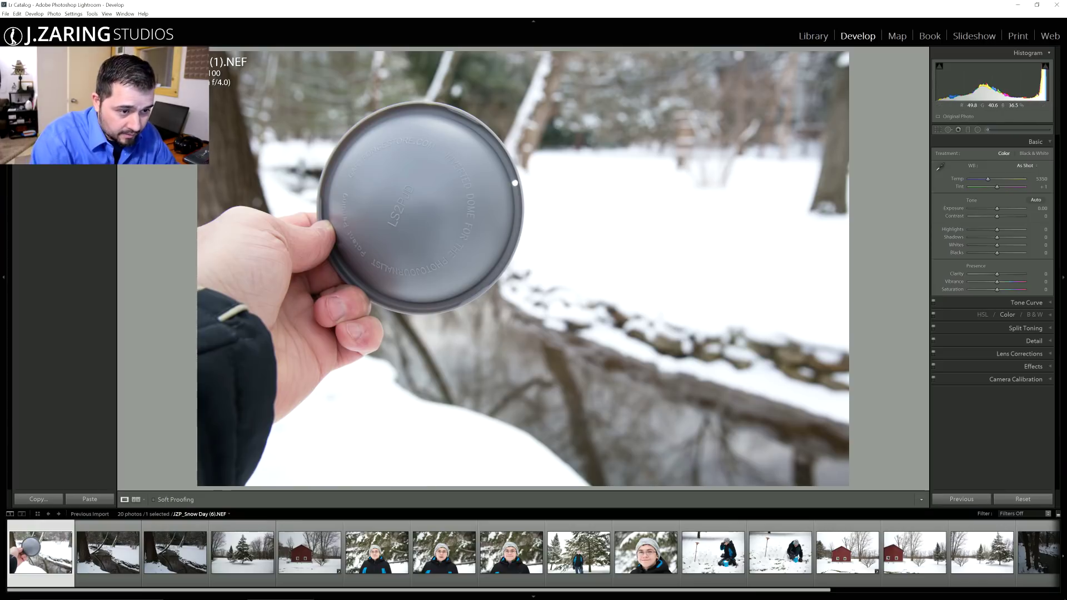
Try a white balance sample on the rim of the gray lens cap and undo it.
left_click(411, 210)
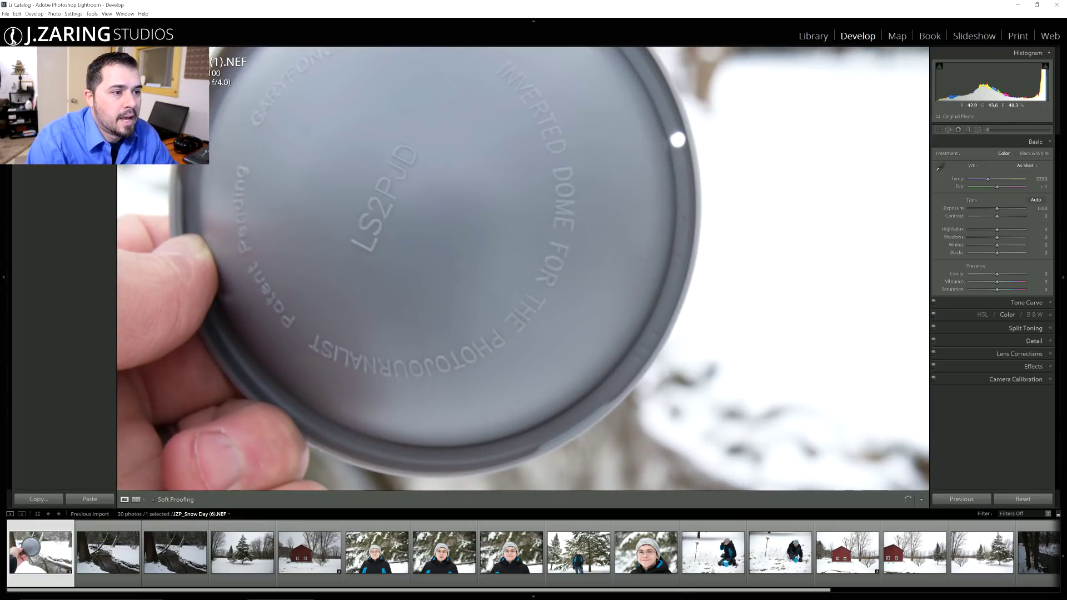
left_click(411, 210)
key("ctrl+minus")
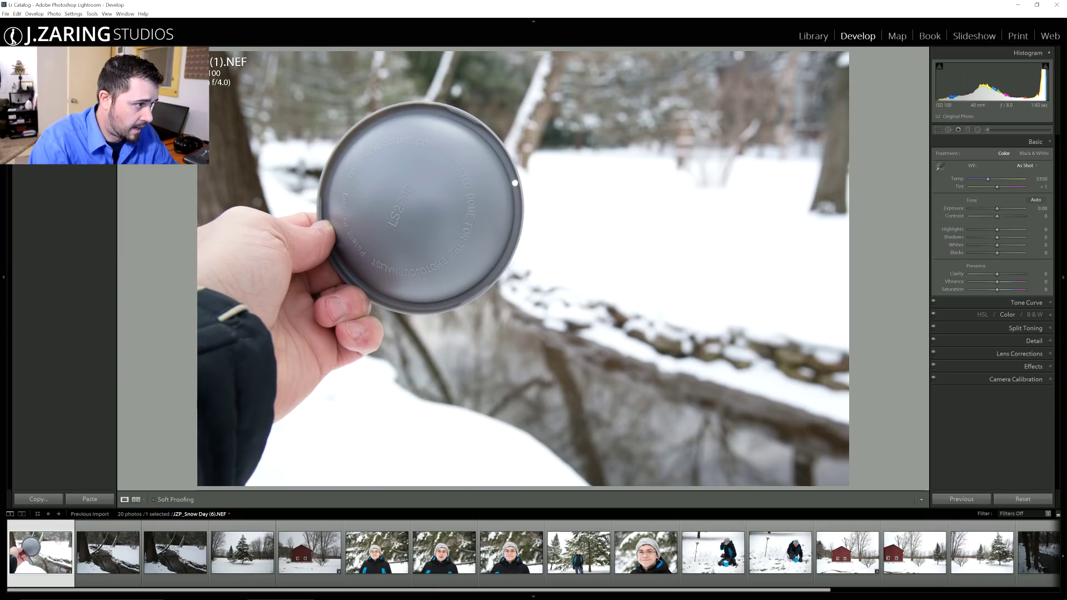
key("w")
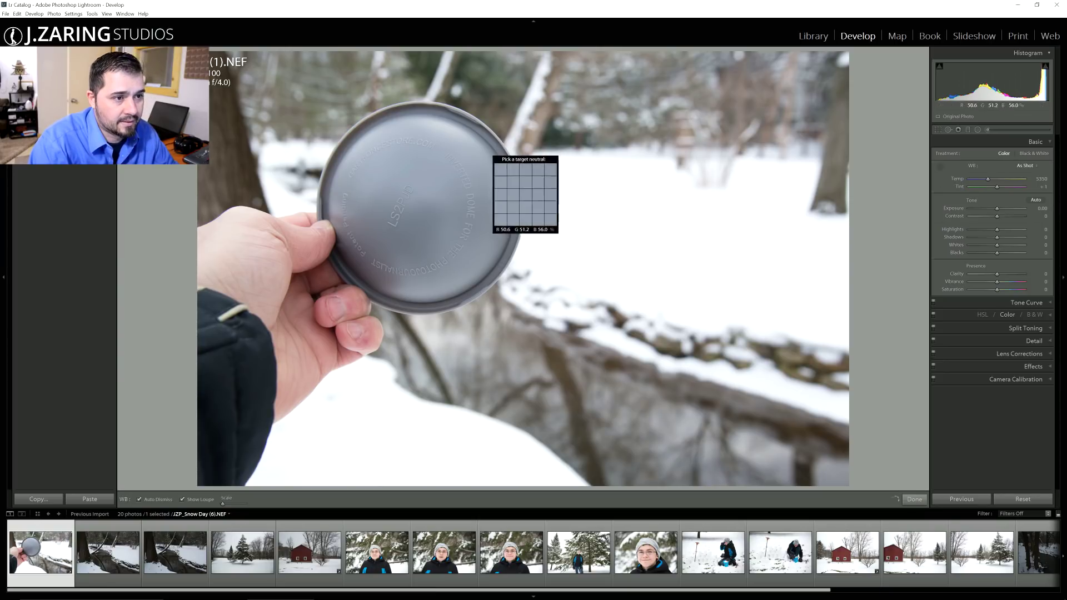
left_click(517, 185)
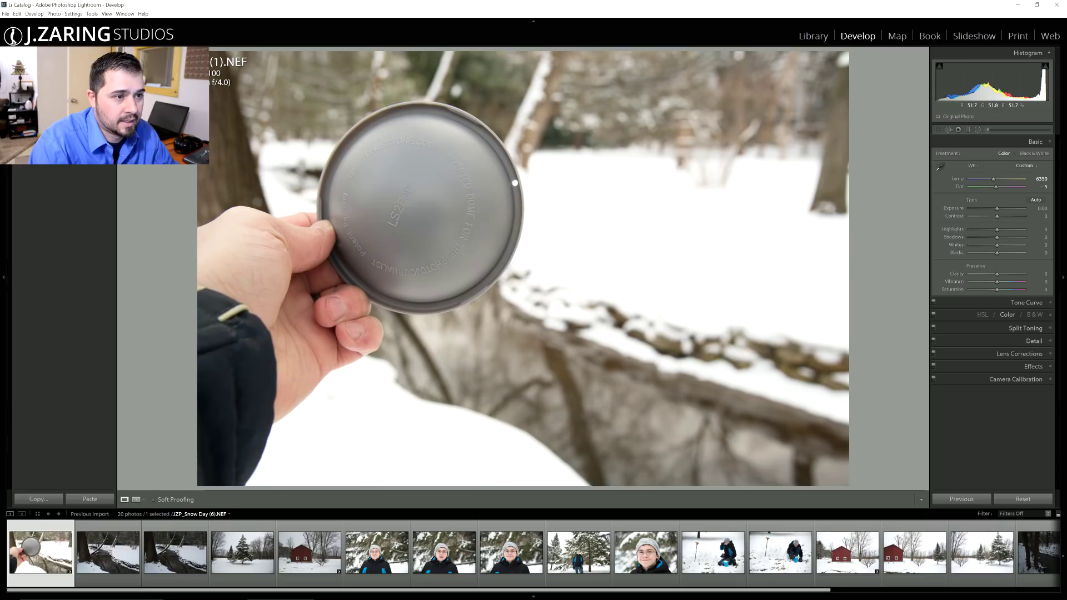
key("ctrl+z")
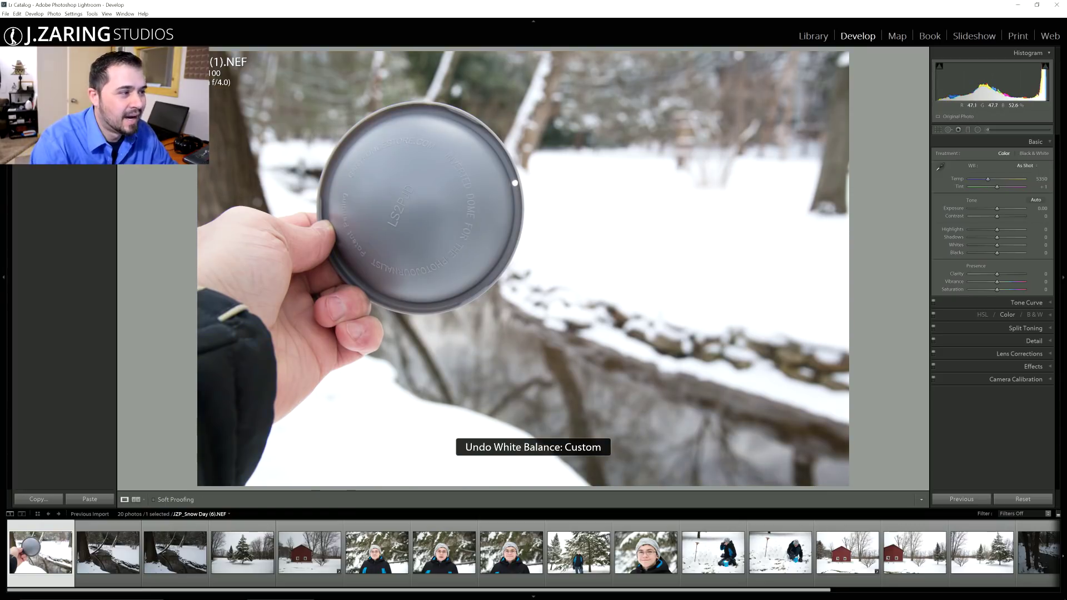
Try white balance samples on the lens cap's face and the creek bank, and restore the white balance to As Shot.
key("w")
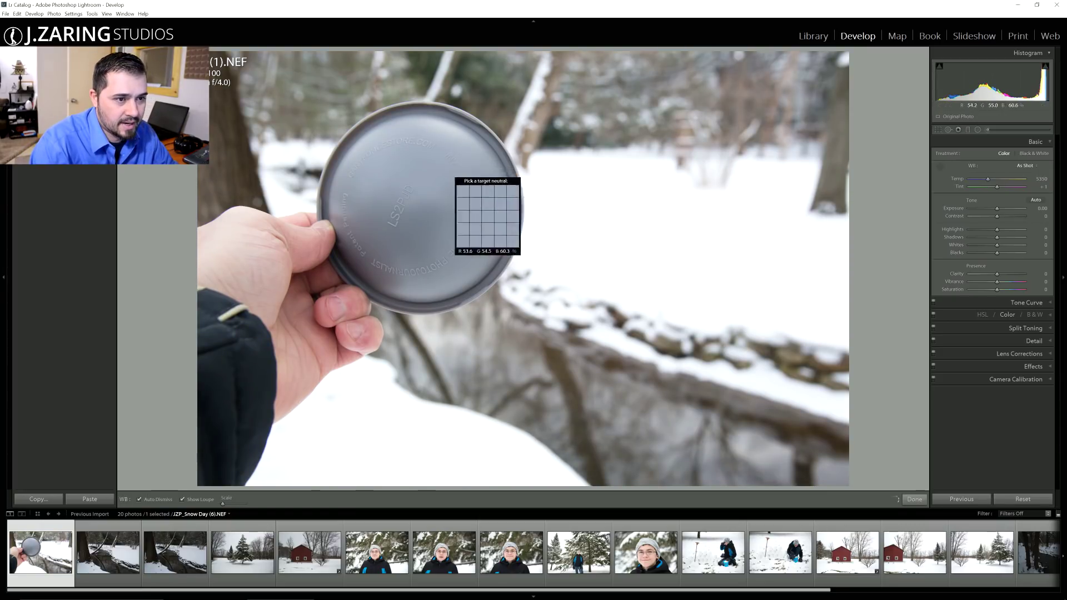
left_click(435, 199)
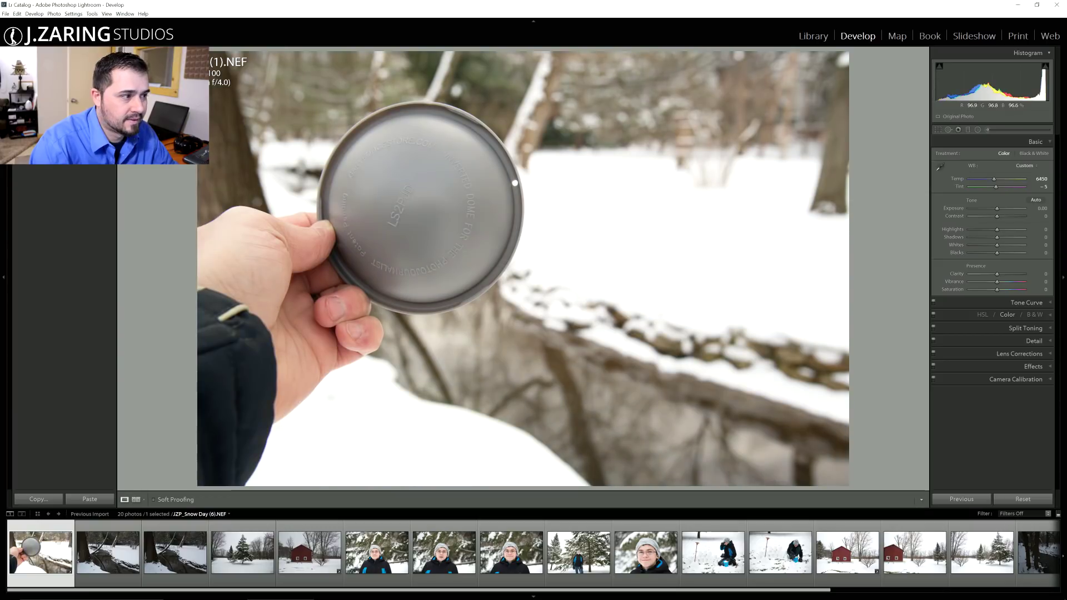
key("w")
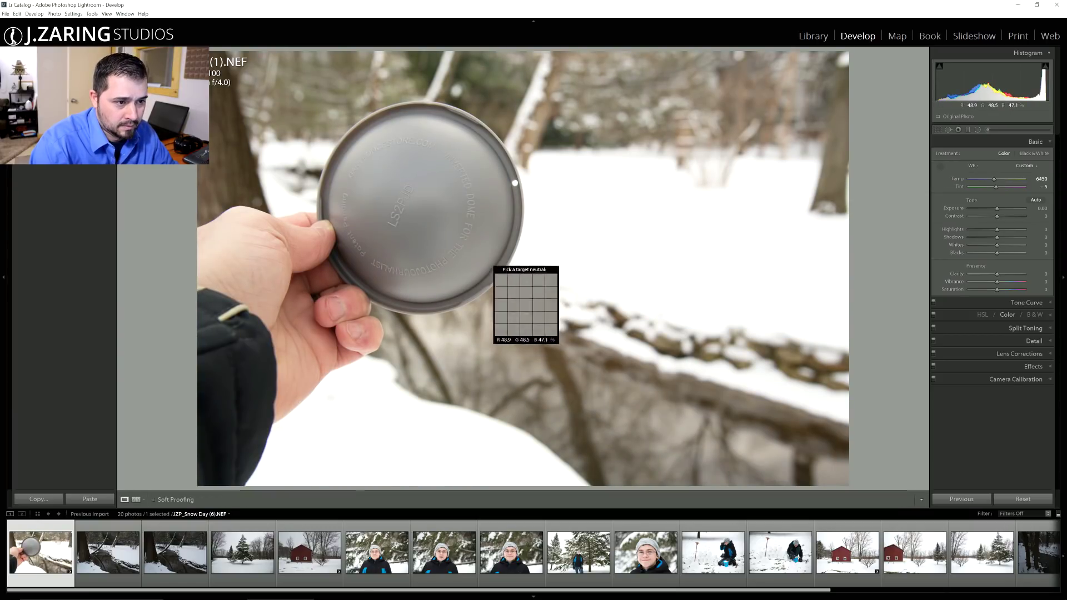
left_click(526, 305)
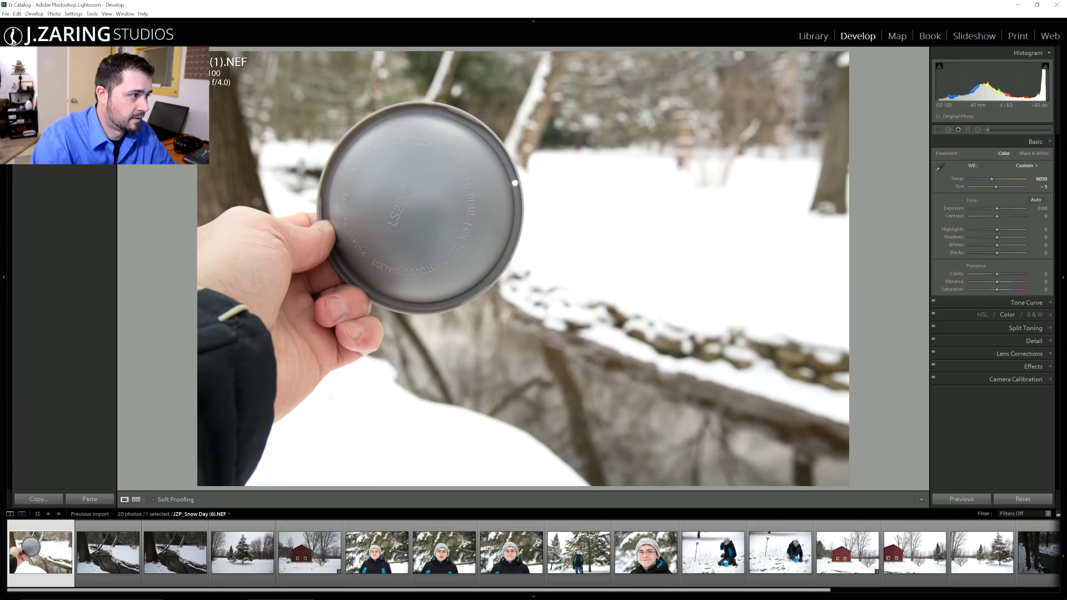
left_click(1026, 166)
left_click(1011, 173)
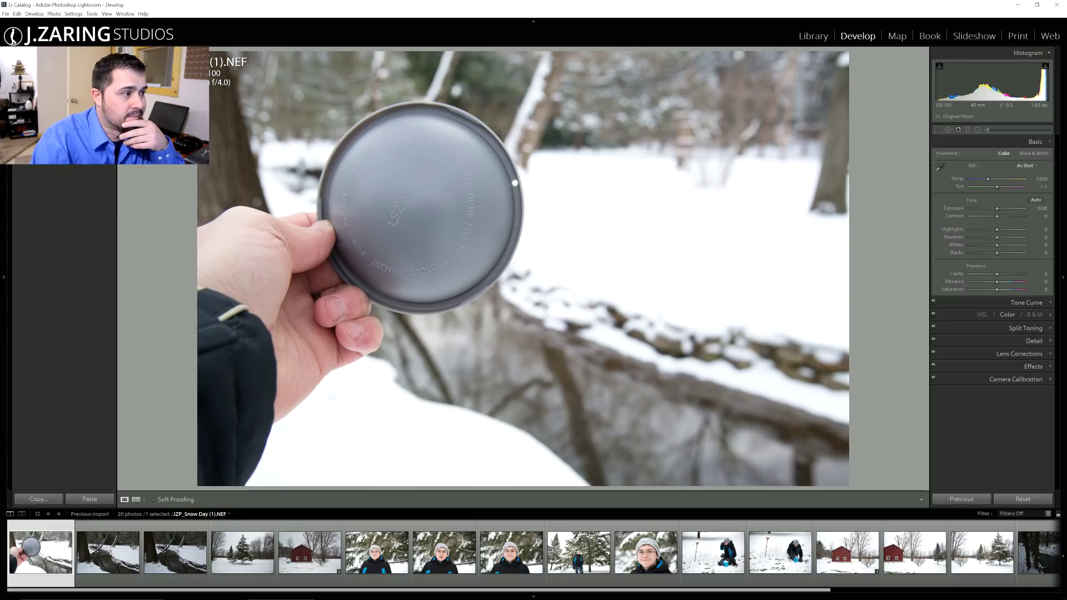
Review the white balance presets, and try a white balance sample on the dark jacket sleeve, undoing it.
left_click(1026, 165)
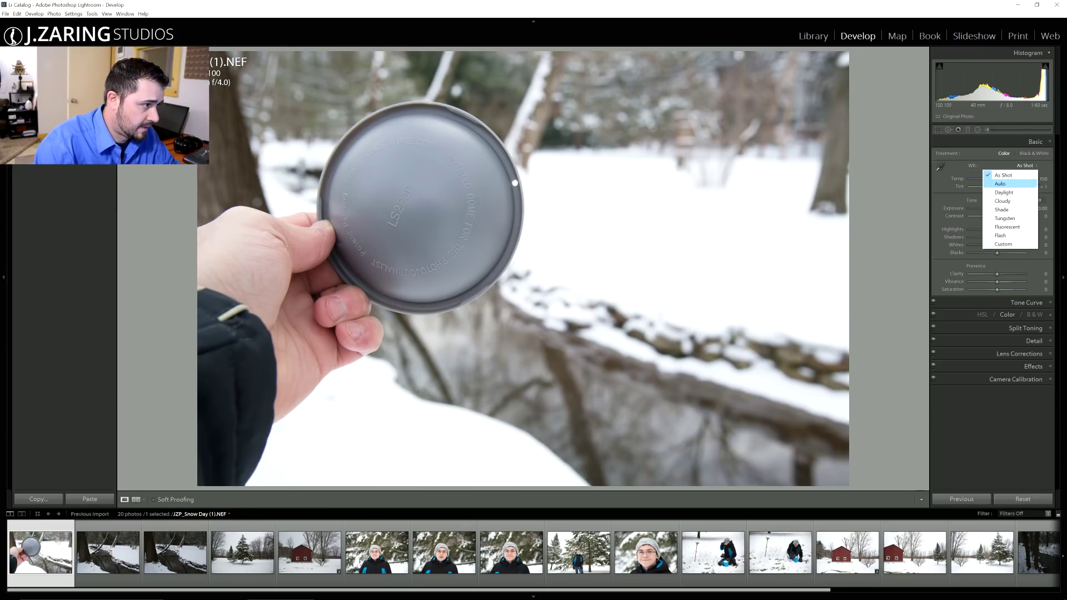
key("Escape")
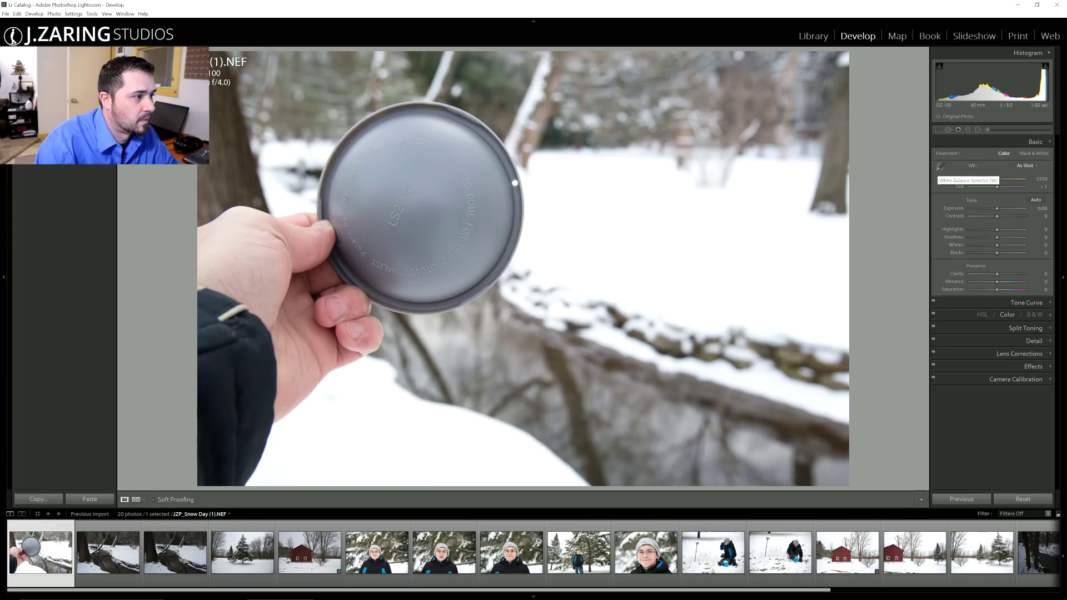
left_click(940, 166)
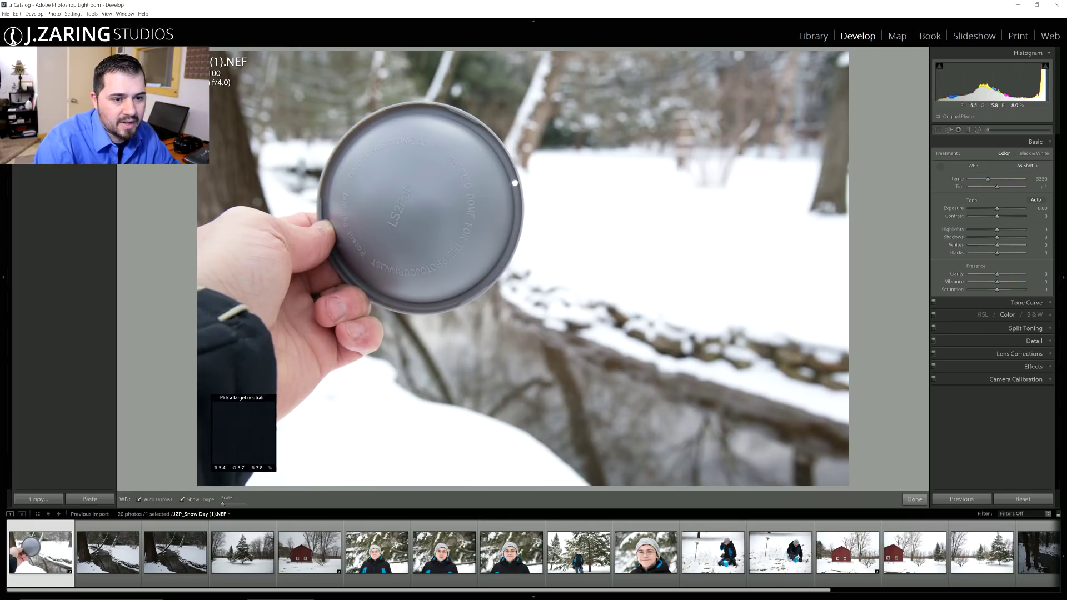
left_click(250, 351)
key("ctrl+z")
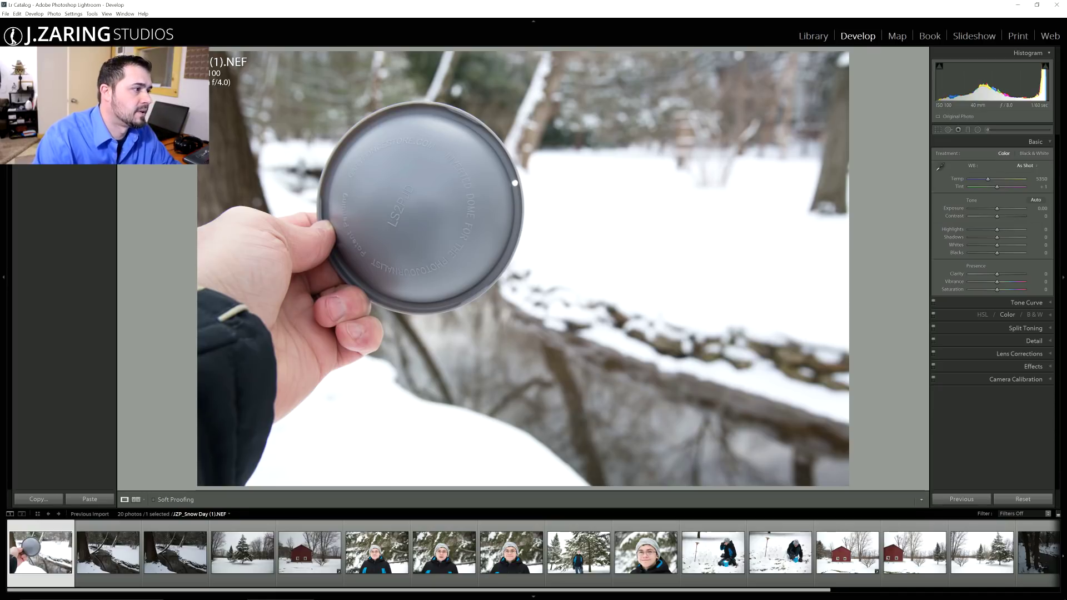
left_click(1025, 165)
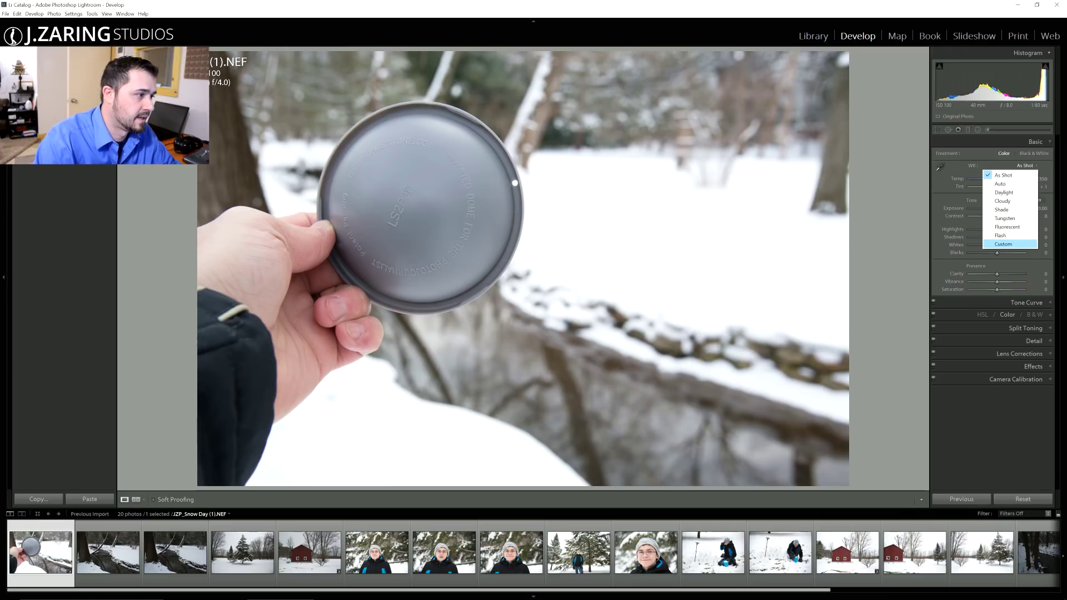
key("Escape")
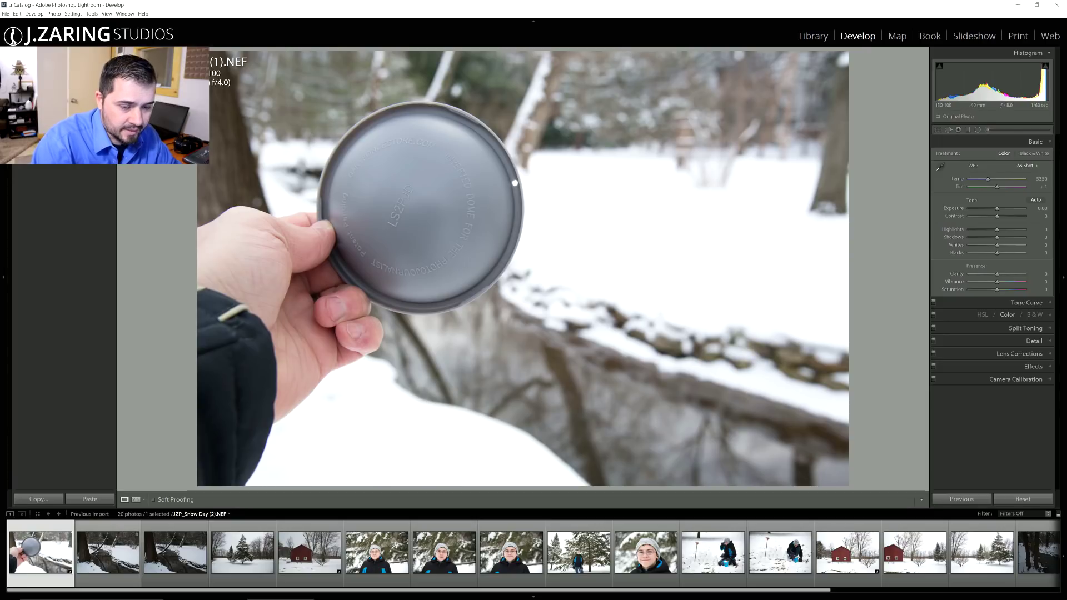
Raise the exposure of the creek photo JZP_Snow Day (2).NEF to +2.26 while inspecting the snow and water up close.
left_click(114, 547)
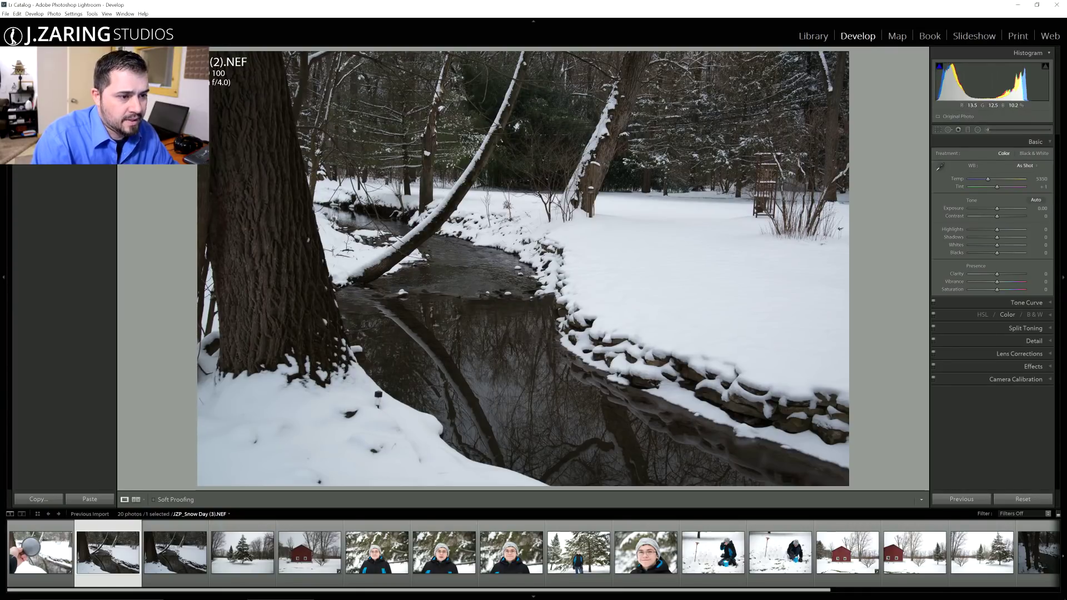
left_click(675, 219)
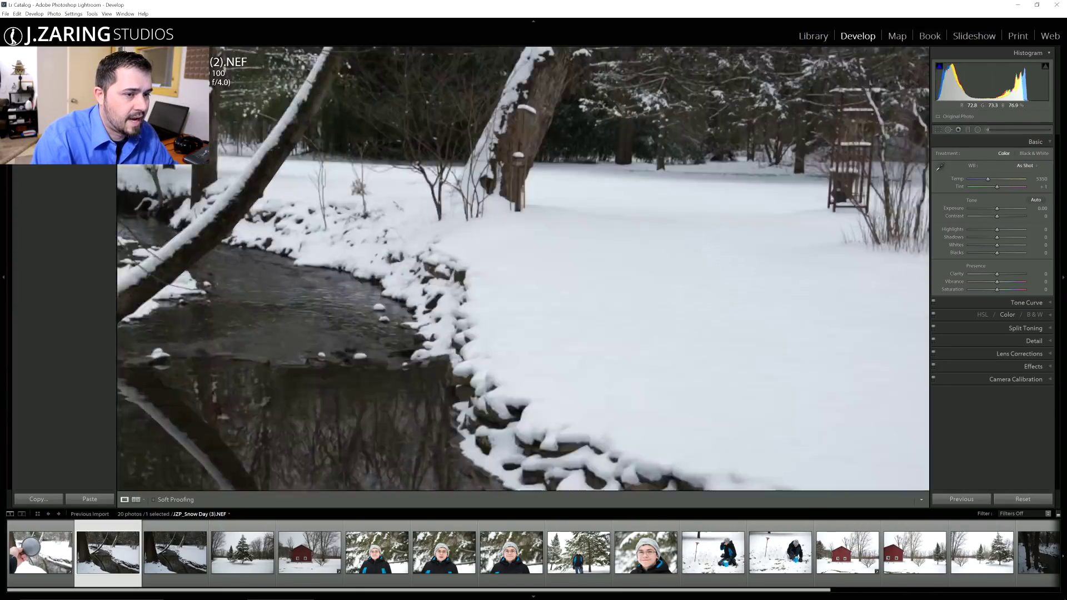
left_click_drag(675, 219, 564, 288)
left_click_drag(996, 209, 1008, 208)
left_click_drag(244, 474, 332, 311)
right_click(332, 311)
key("Escape")
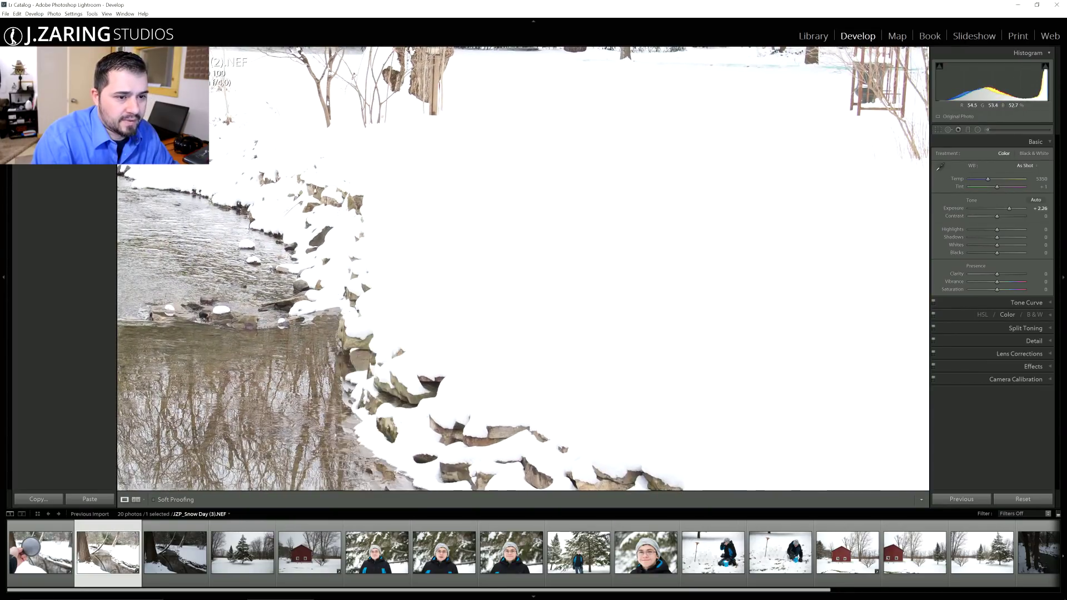
Examine the whole brightened creek photo and reset all its develop settings.
key("z")
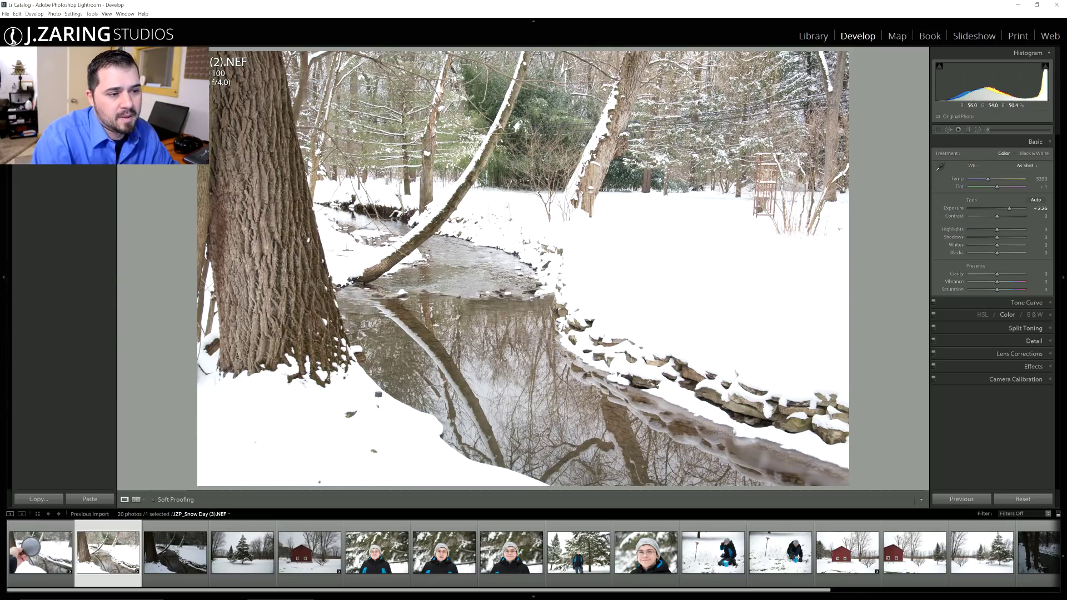
key("z")
key("z")
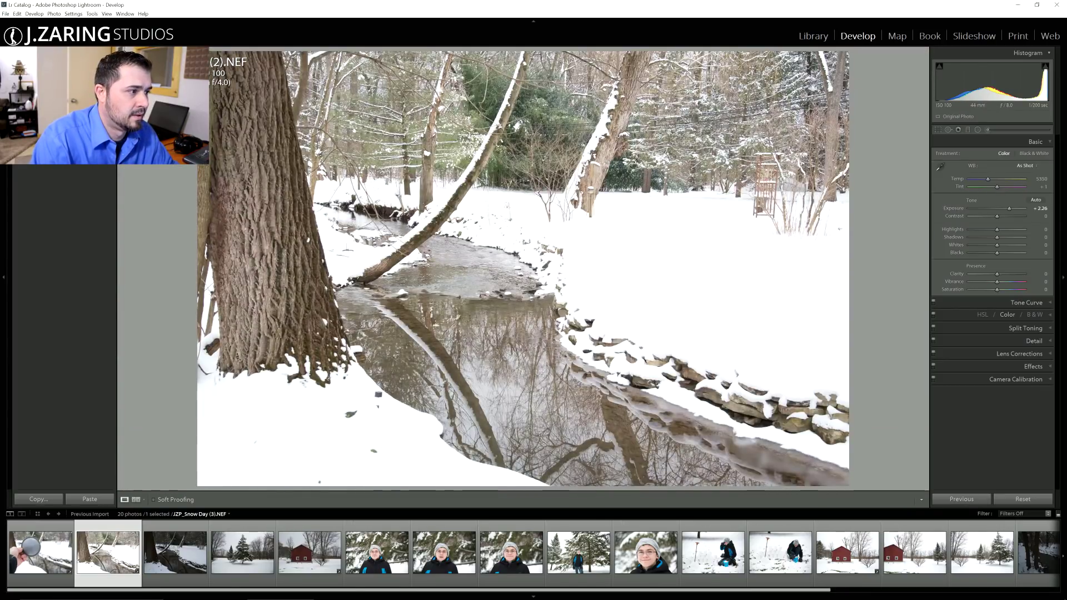
left_click(1022, 499)
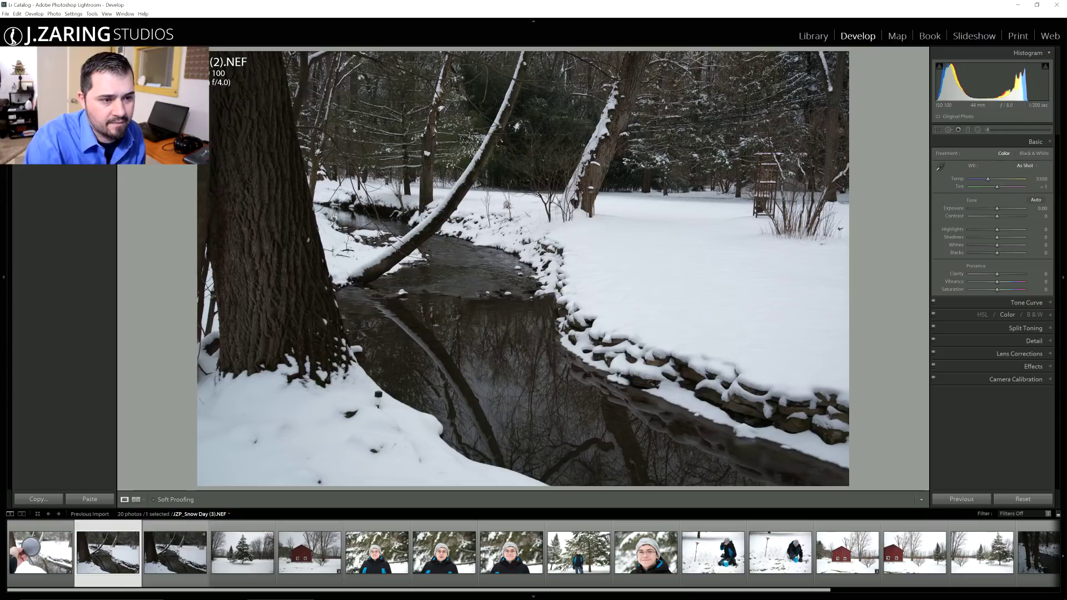
Select both creek exposures, JZP_Snow Day (2) and (3), and start an HDR photo merge of them.
left_click(177, 549)
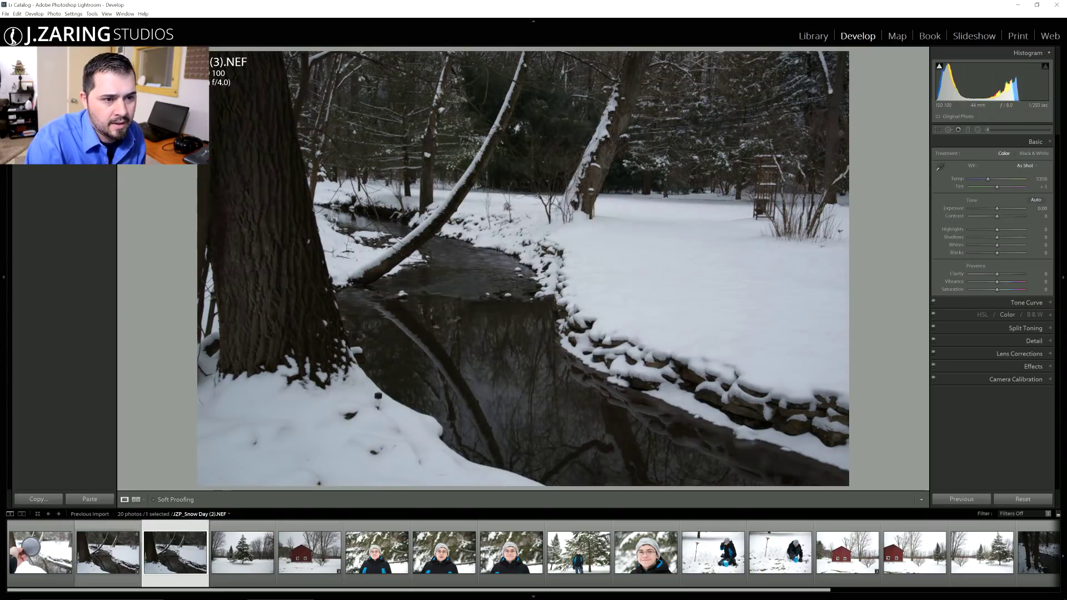
left_click(109, 550)
left_click(170, 562, "ctrl")
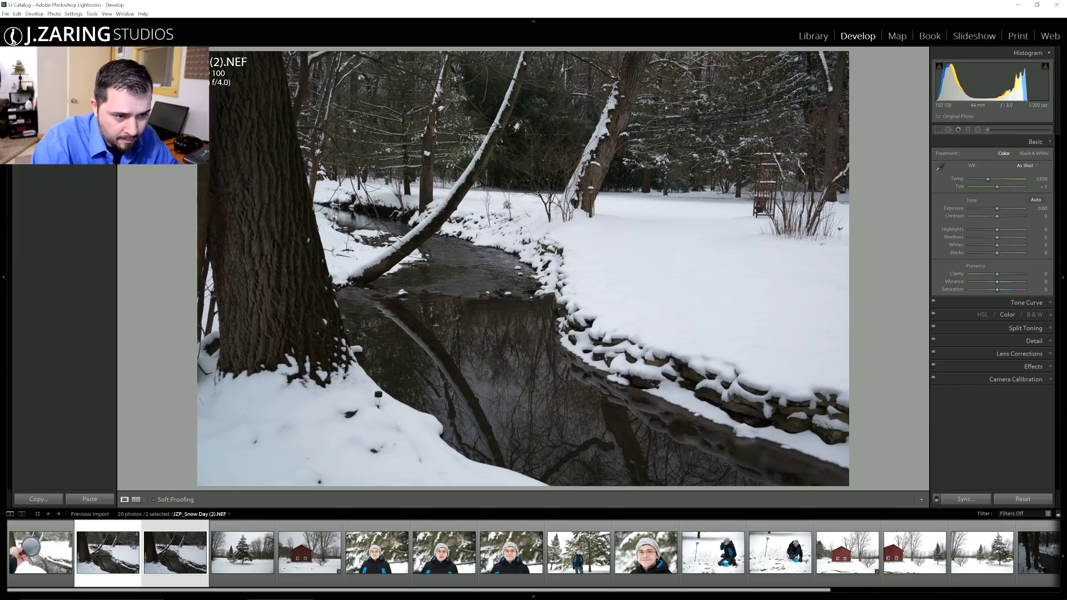
right_click(119, 549)
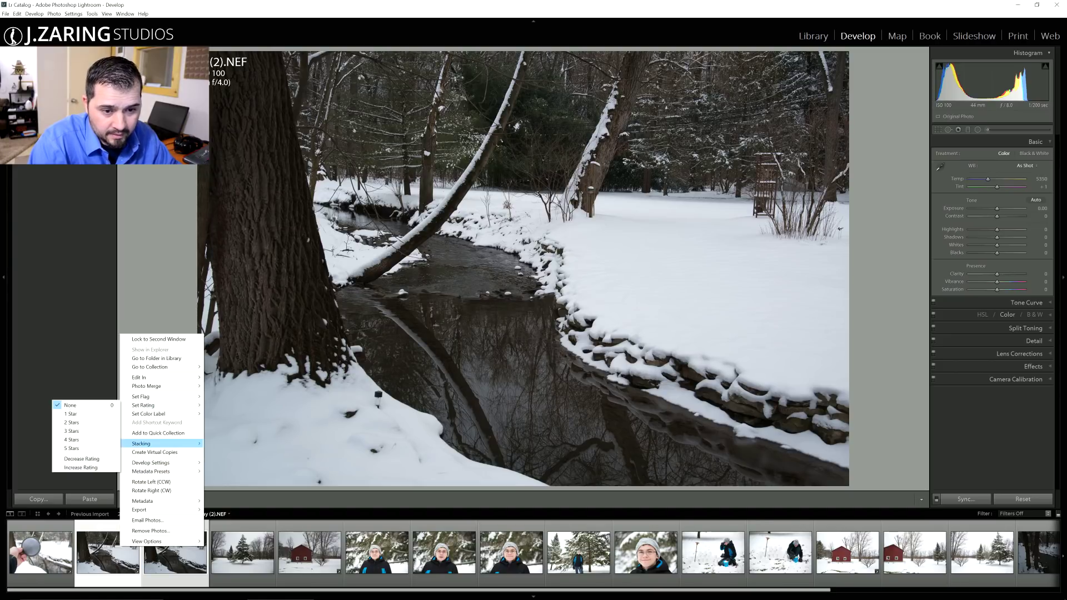
mouse_move(158, 386)
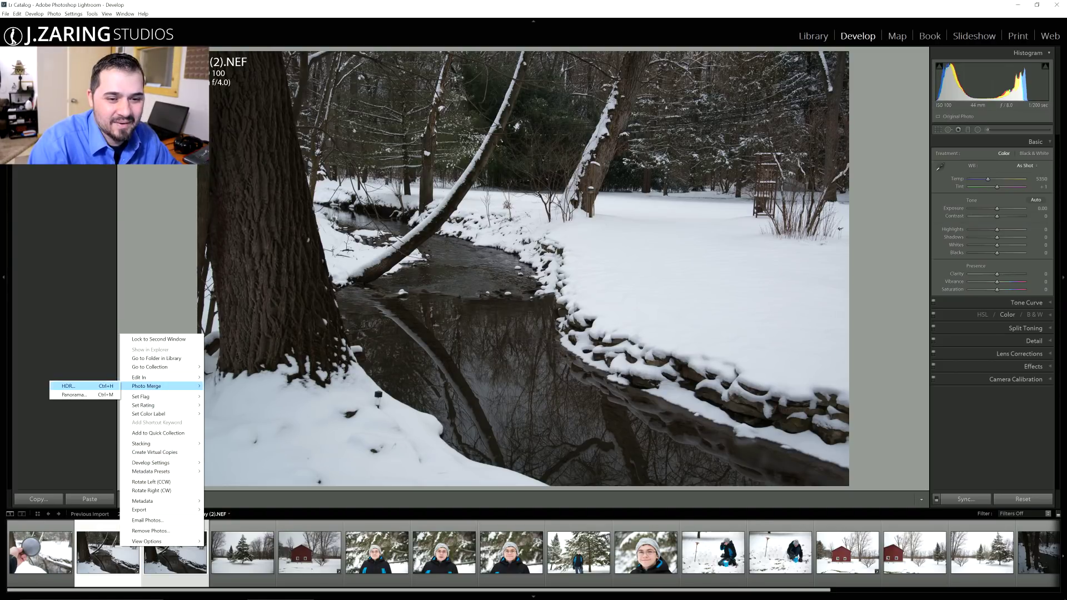
left_click(68, 386)
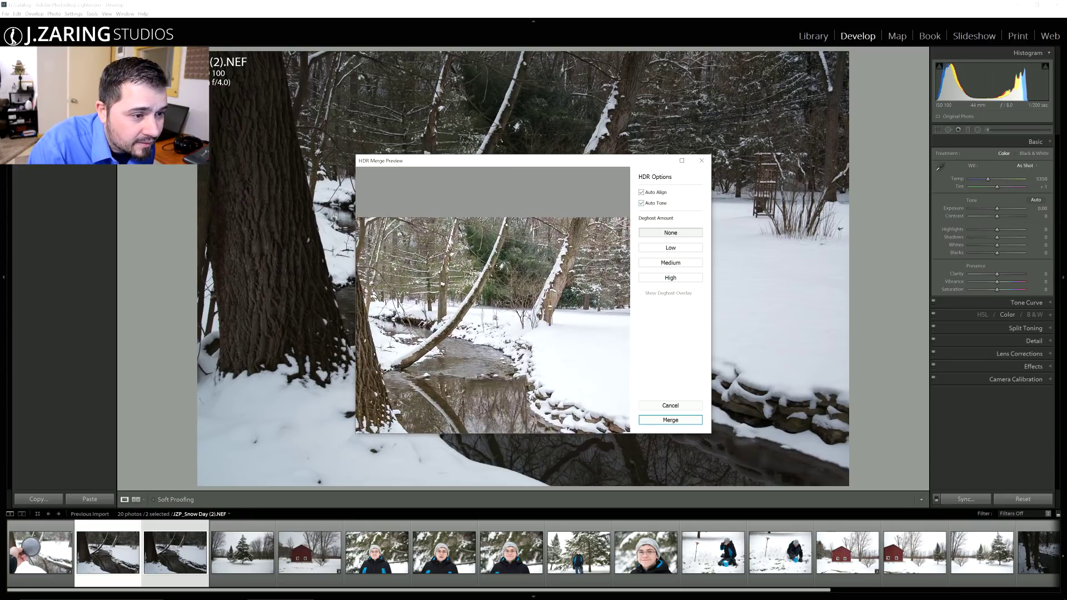
Preview the Medium deghost amount, set it back to None, and merge the two exposures into an HDR photo.
left_click(669, 263)
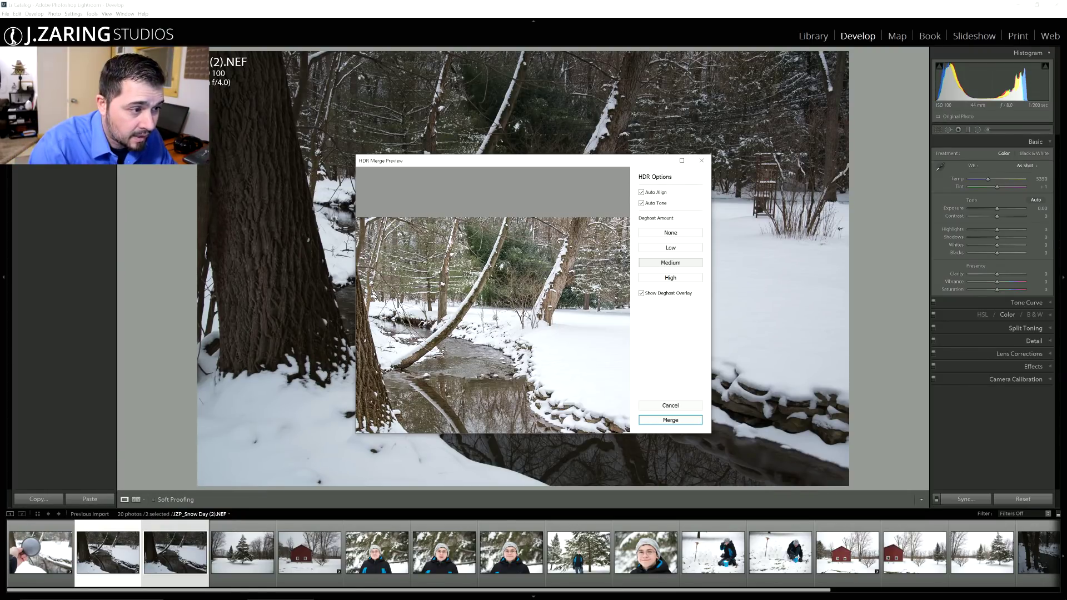
left_click(669, 232)
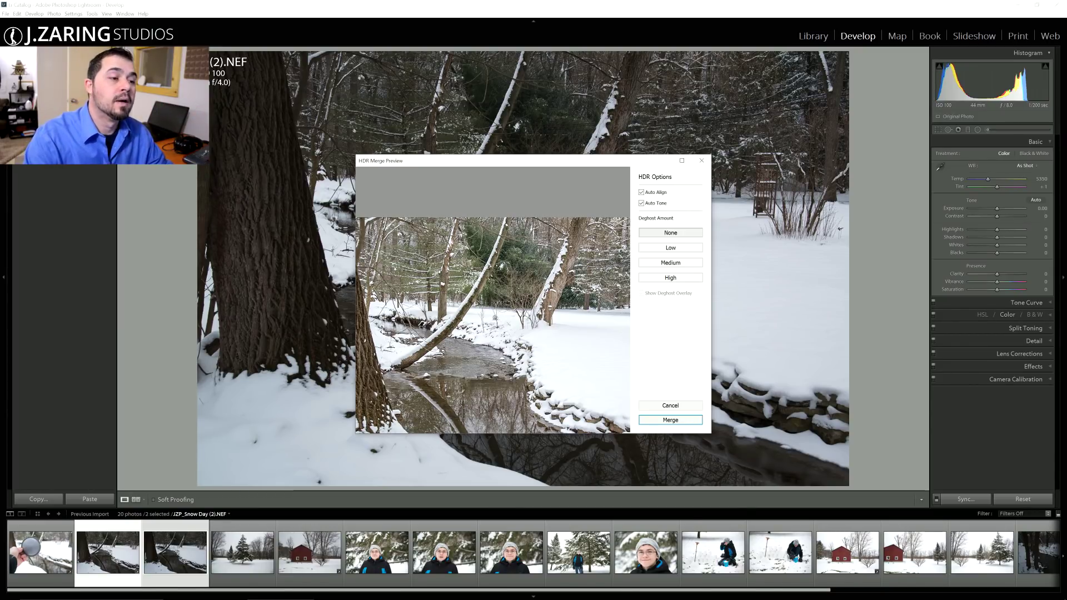
left_click(670, 420)
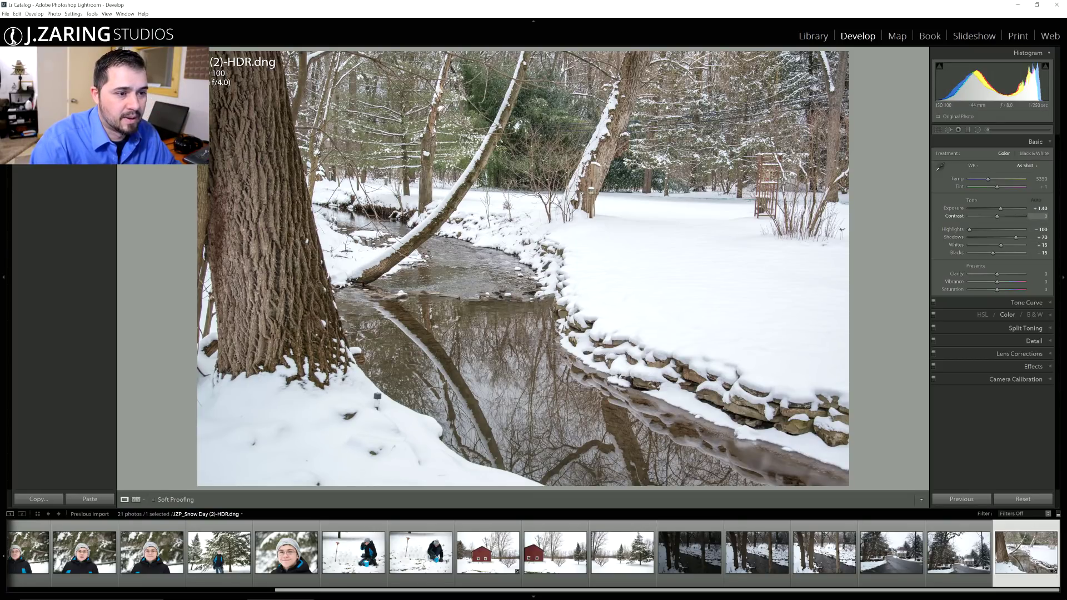
Set the HDR photo's contrast to +70 and highlights to −93, and reset its blacks, whites and shadows to 0.
left_click_drag(997, 216, 1015, 215)
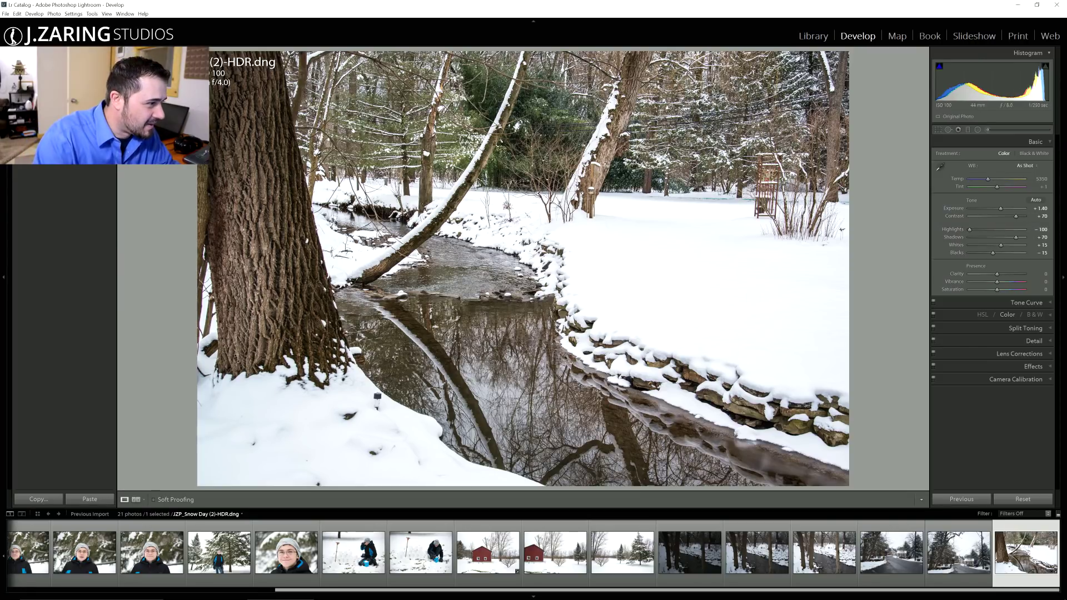
left_click_drag(969, 229, 971, 229)
double_click(955, 252)
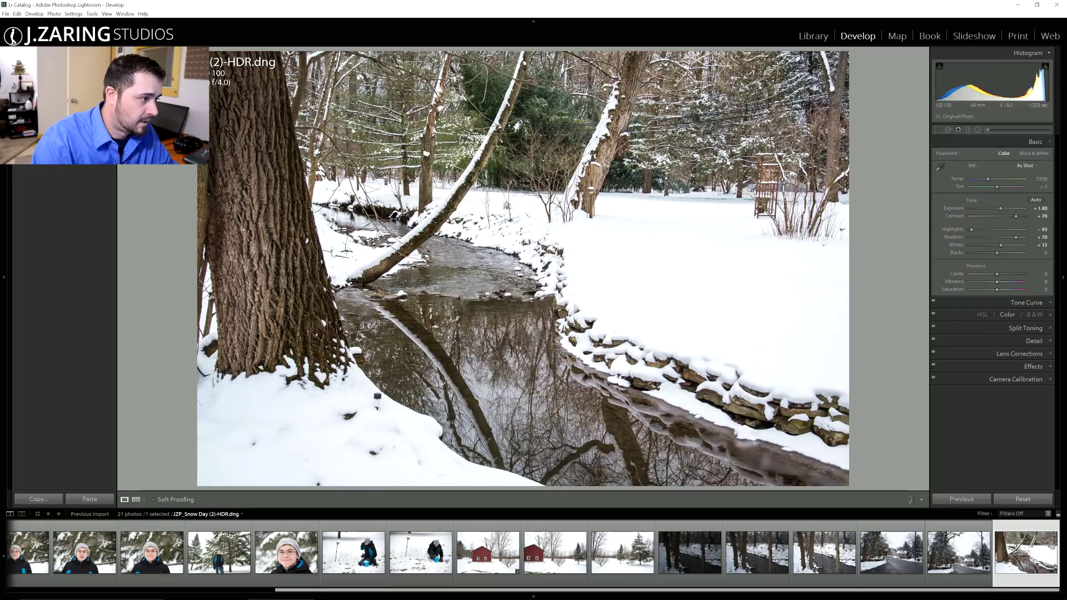
double_click(955, 245)
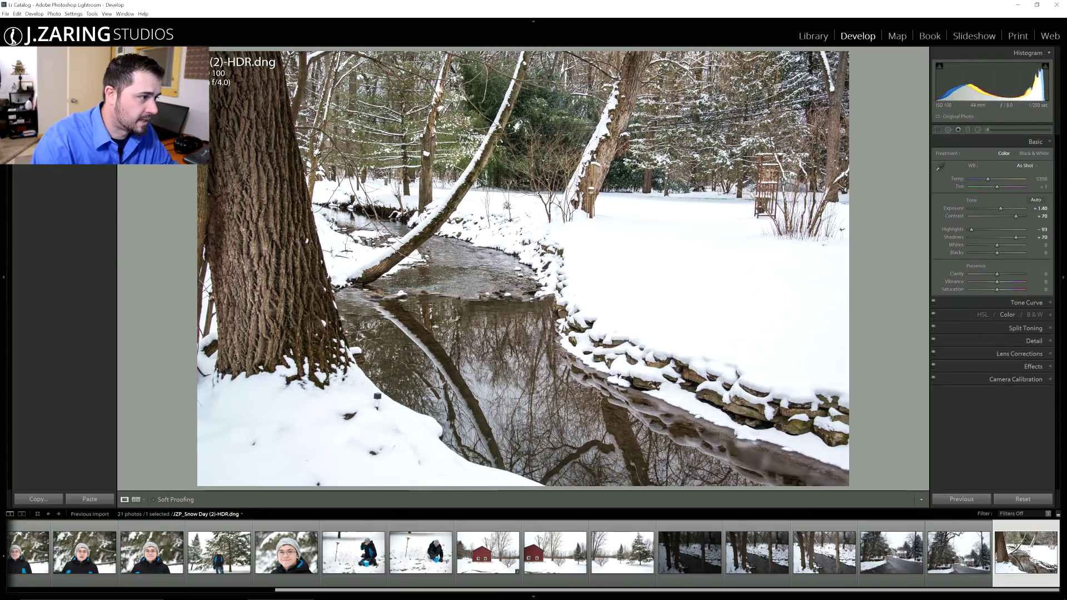
double_click(953, 237)
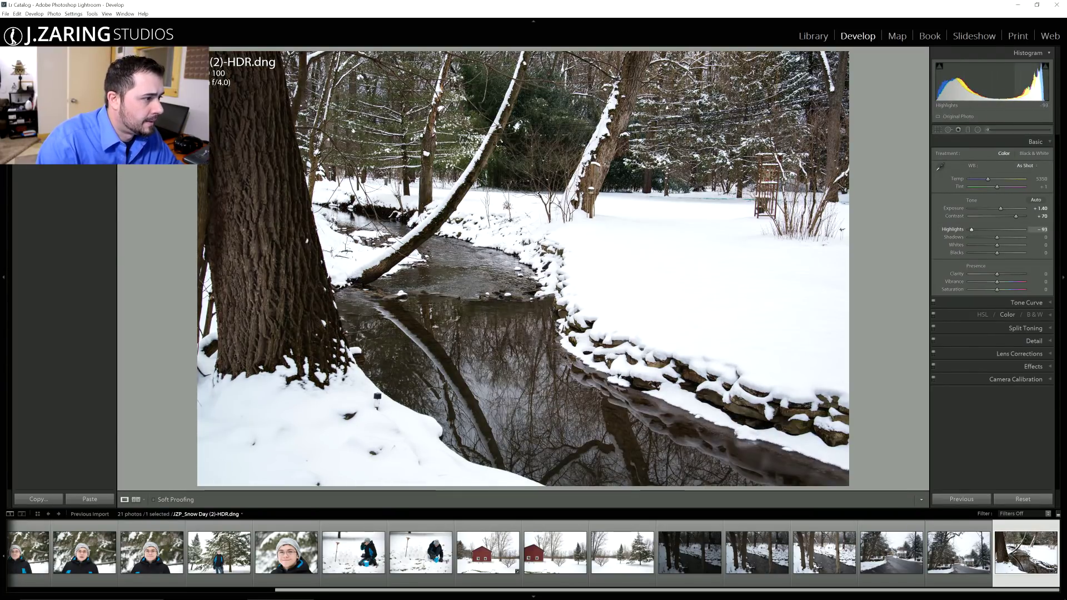
Lower the HDR photo's highlights to −100 and its contrast to +56.
left_click_drag(971, 229, 968, 229)
key("minus")
key("minus")
key("minus")
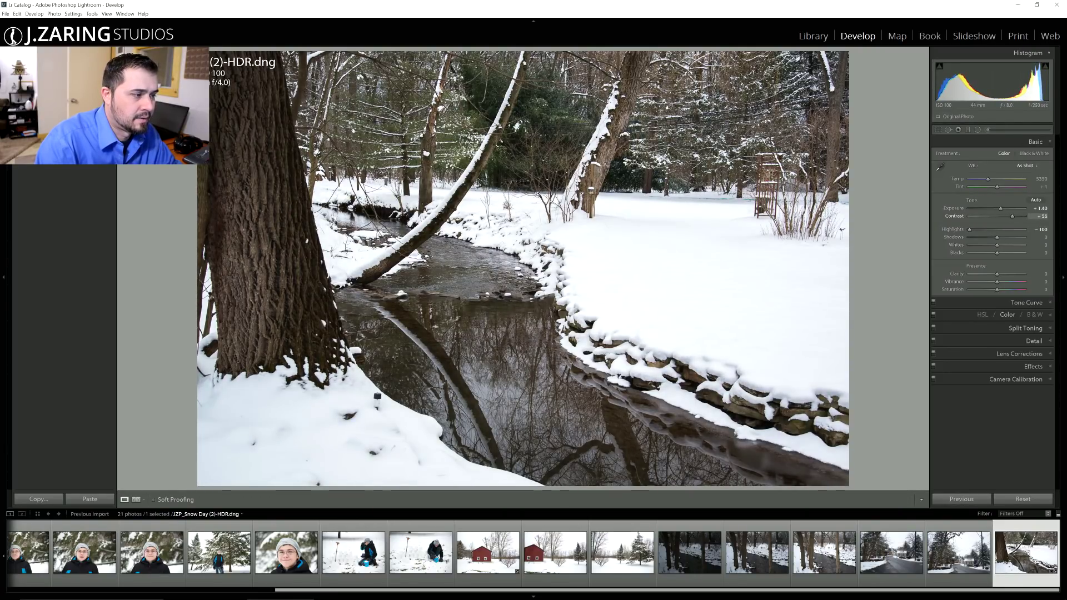
Try lowering the HDR photo's shadows to −71.
key("period")
key("period")
key("shift+minus")
key("shift+minus")
key("shift+minus")
key("shift+minus")
key("shift+minus")
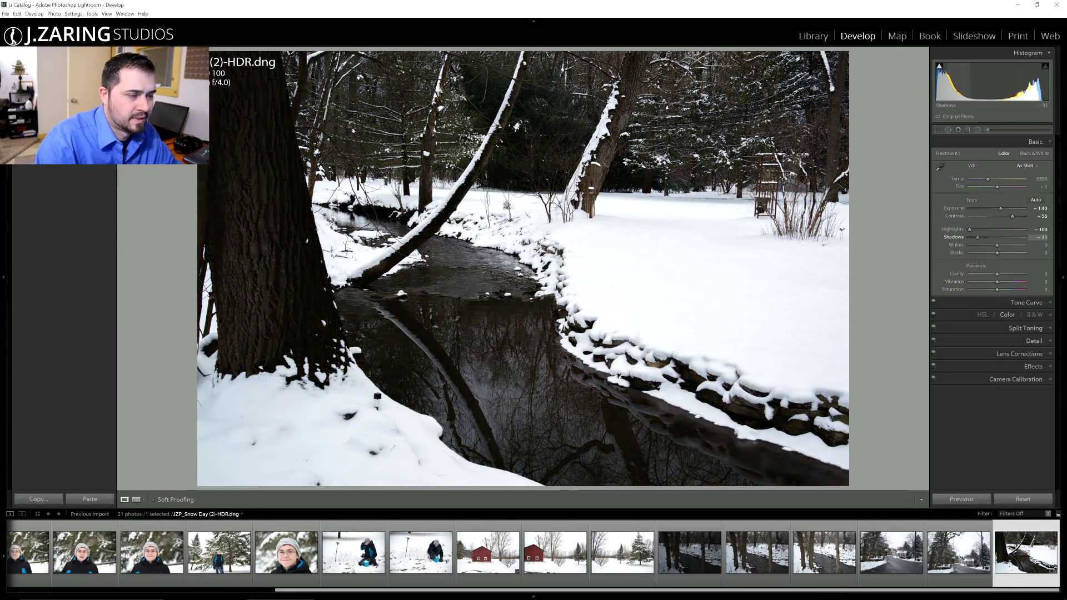
Raise the HDR photo's shadows to +100, and bring them back down to +60.
key("shift+equal")
key("shift+equal")
key("shift+equal")
key("shift+equal")
key("shift+equal")
key("shift+equal")
key("shift+equal")
key("shift+equal")
key("shift+equal")
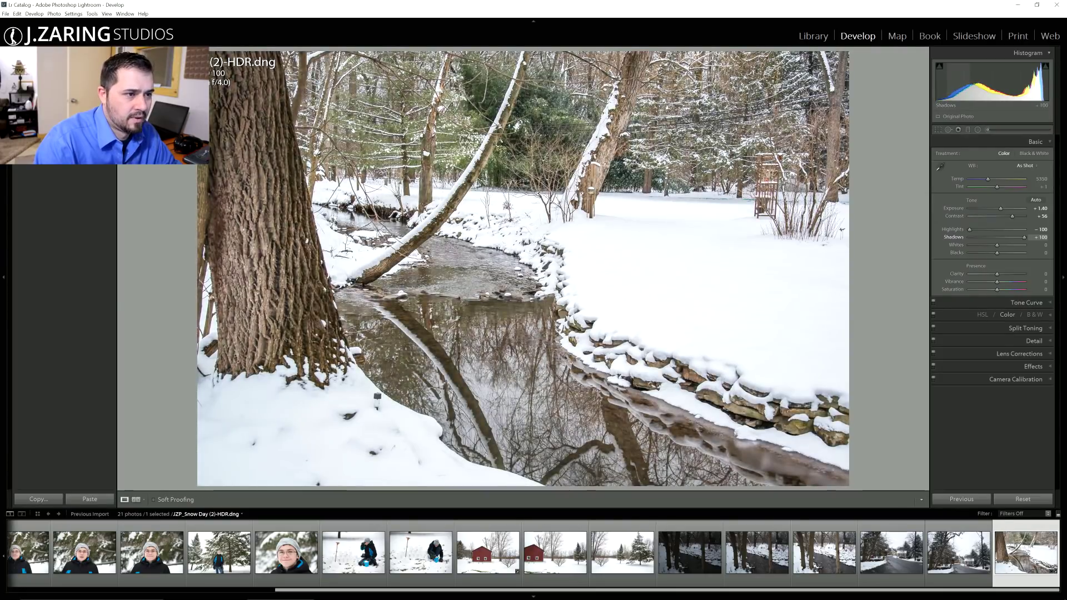
left_click_drag(1023, 238, 1012, 238)
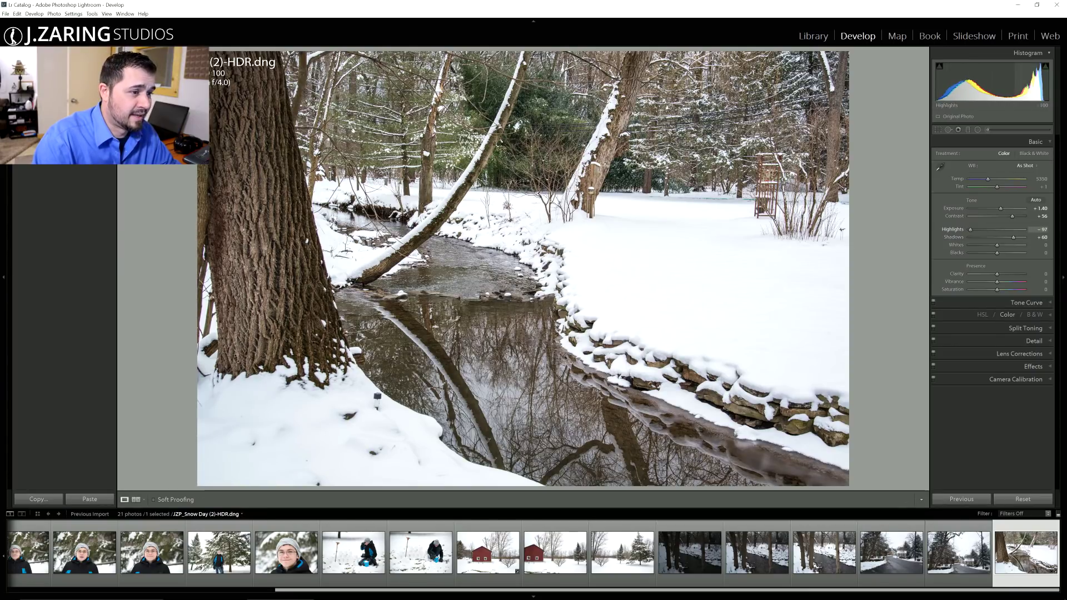
Compare the snow with the highlights raised, and return the HDR photo's highlights to −100.
key("minus")
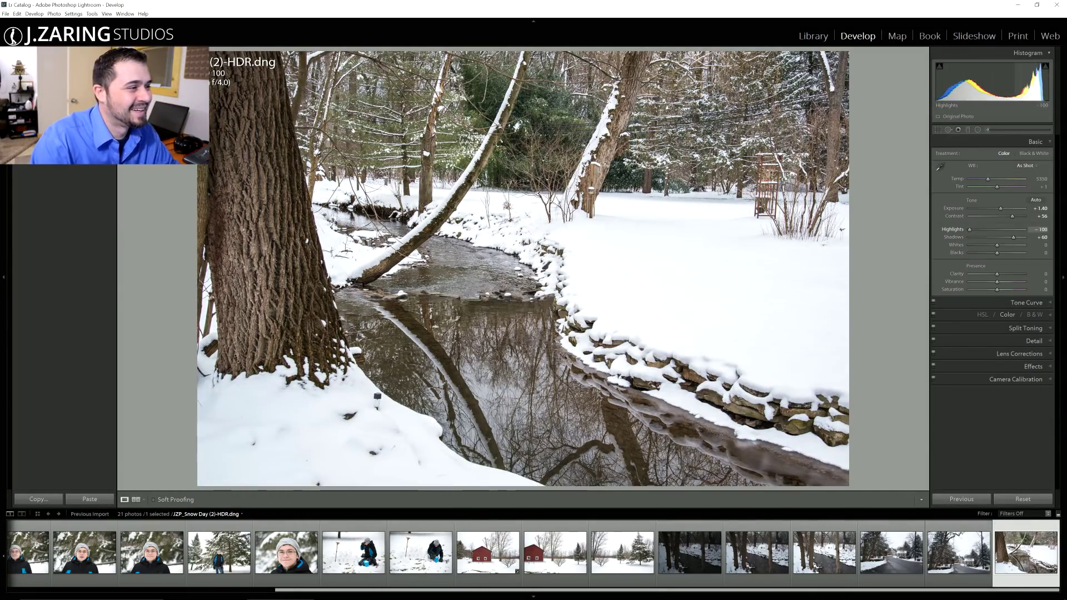
key("plus")
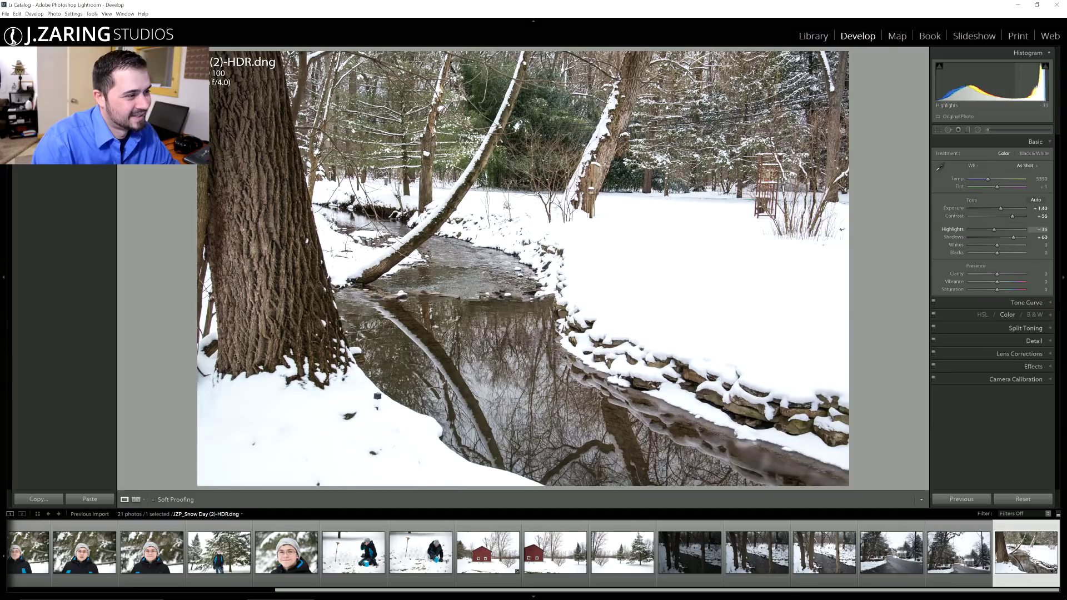
key("minus")
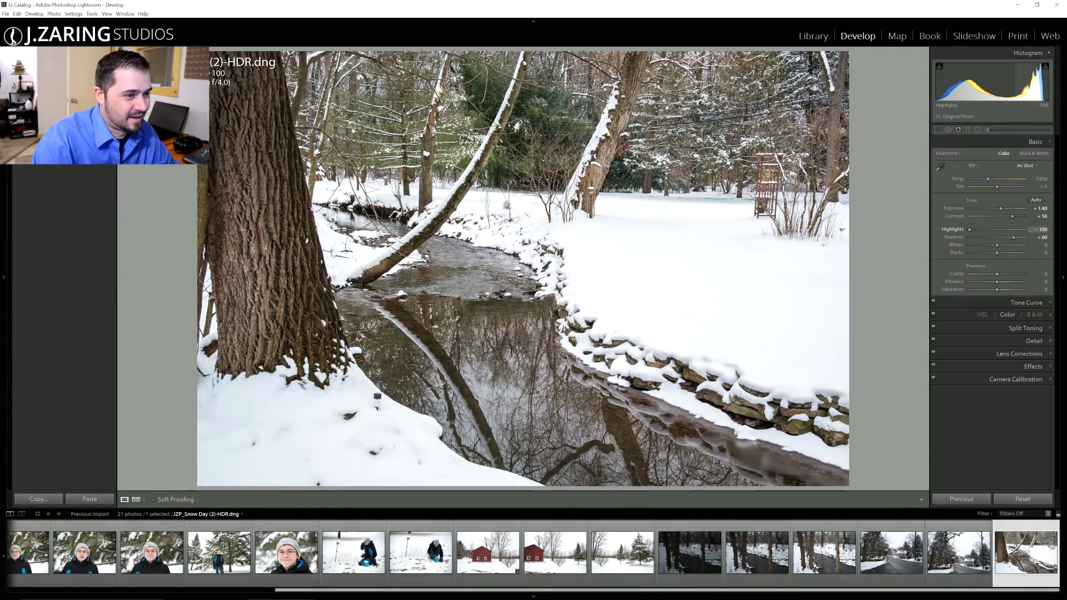
key("equal")
key("minus")
Lower the HDR photo's shadows to +9.
key("period")
key("minus")
key("minus")
key("minus")
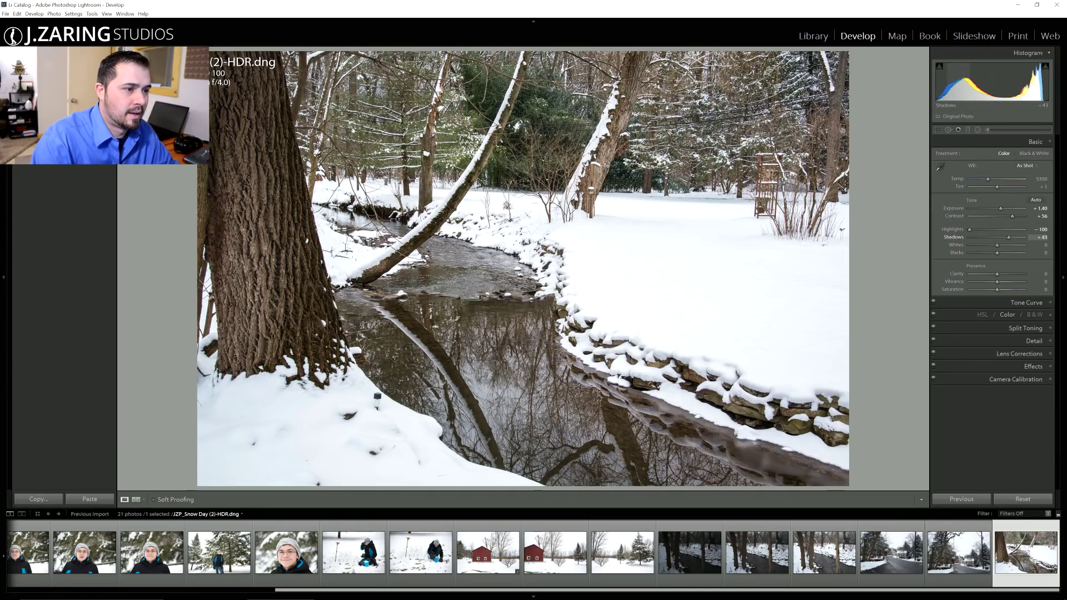
key("minus")
key("minus")
key("minus")
key("minus")
key("minus")
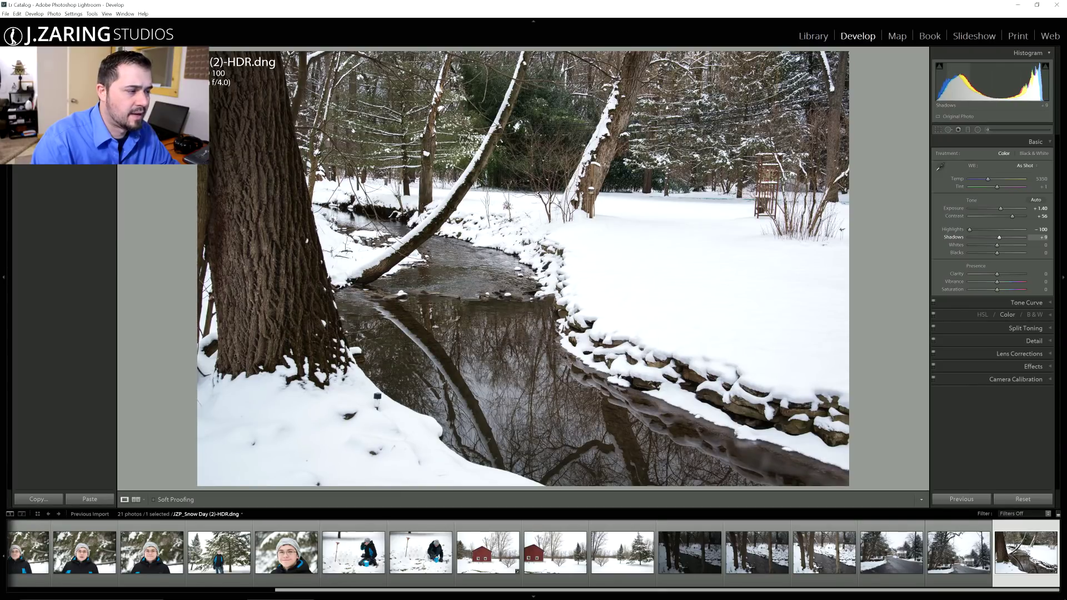
Lower the HDR photo's whites to −24 to recover detail in the snow.
key("period")
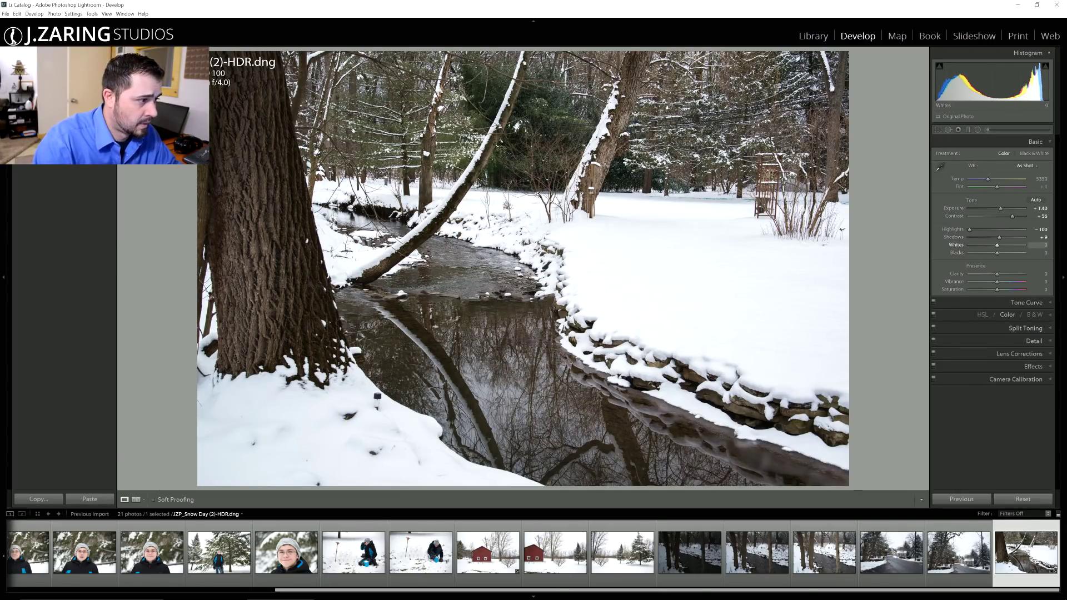
key("minus")
key("minus")
key("minus")
key("minus")
key("minus")
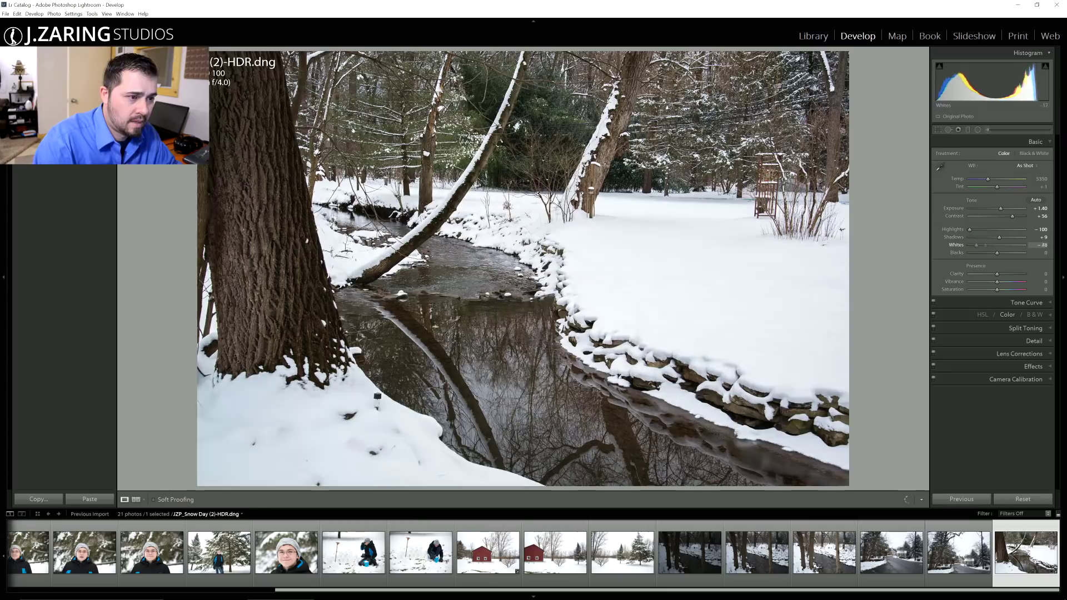
key("equal")
key("equal")
key("equal")
key("equal")
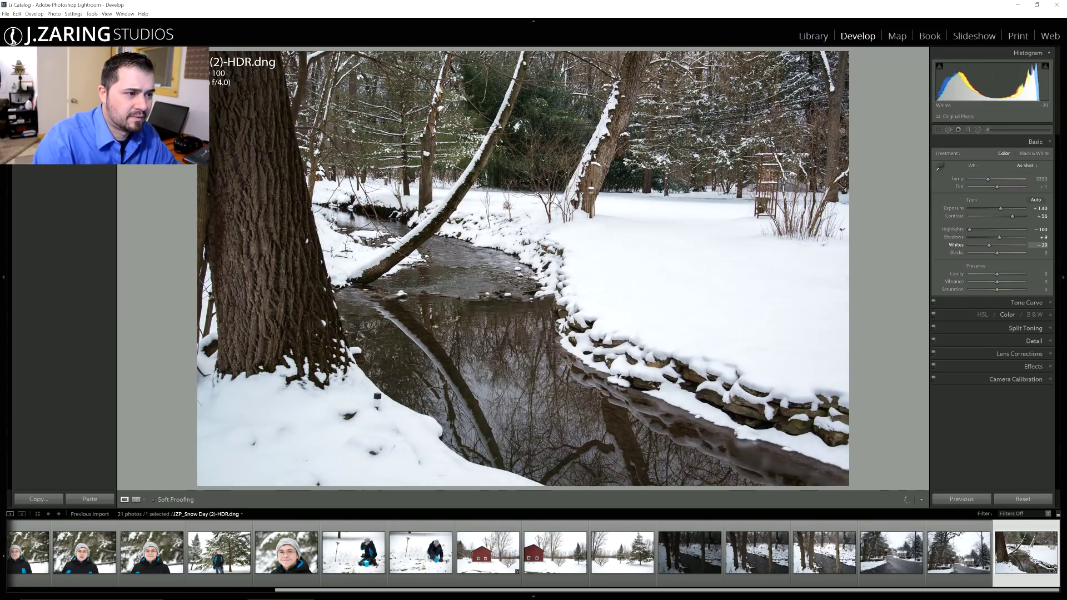
Try lowering the HDR photo's blacks as far as −85.
key("period")
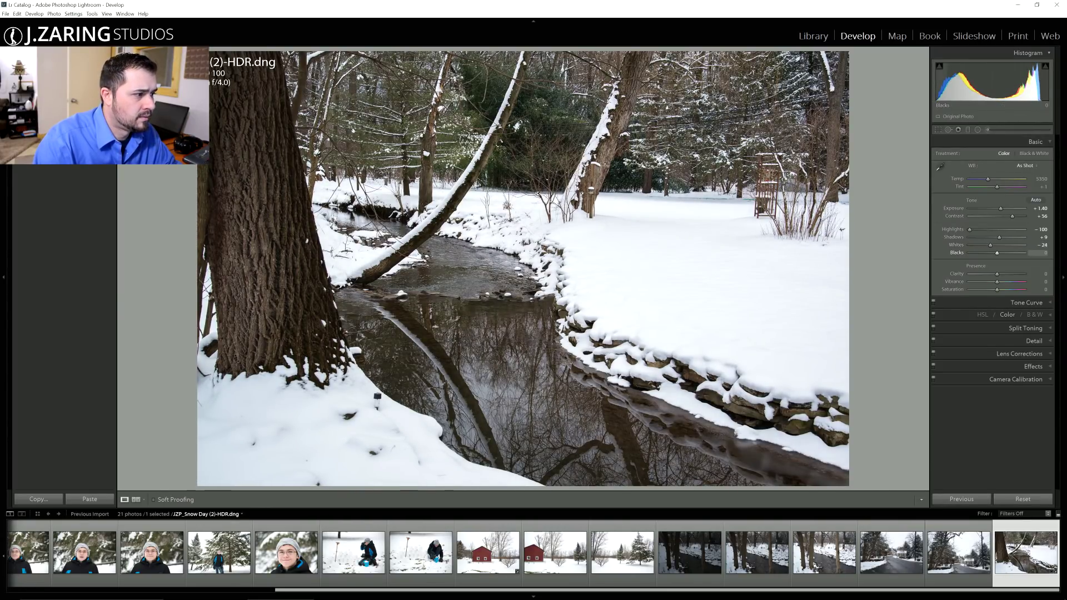
key("minus")
key("minus")
key("minus")
key("minus")
key("minus")
key("minus")
key("minus")
key("minus")
key("minus")
key("minus")
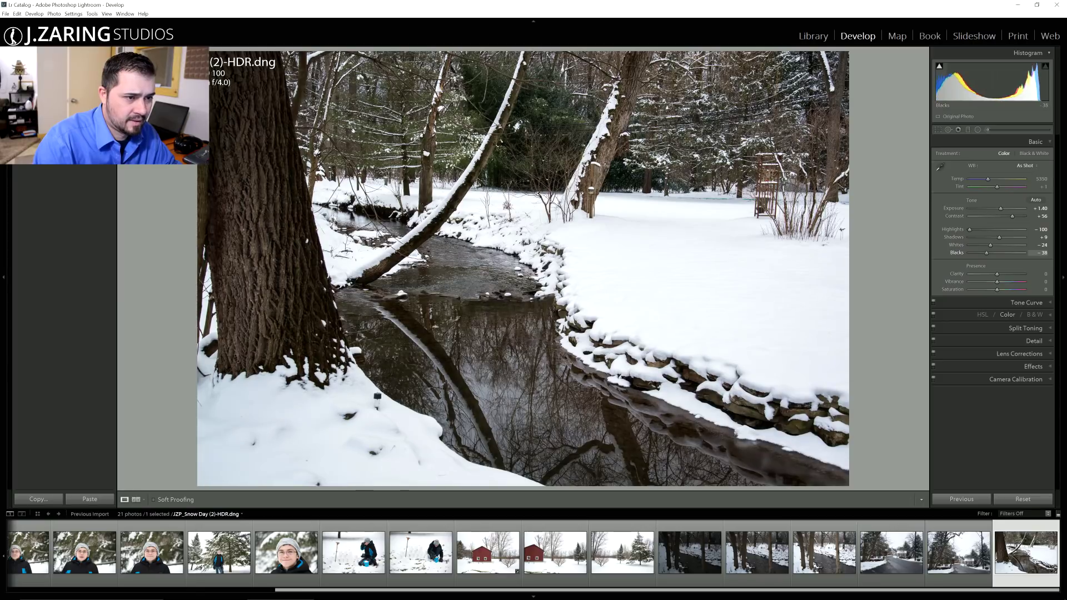
key("minus")
key("minus")
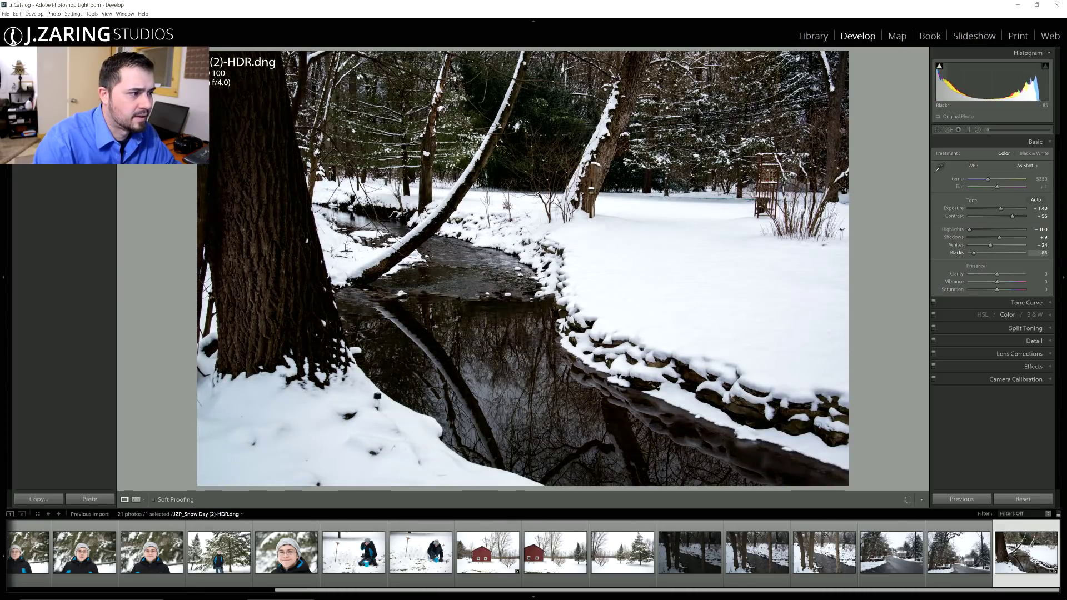
Set the HDR photo's blacks to −34 and reduce its contrast to +29.
left_click_drag(979, 253, 988, 252)
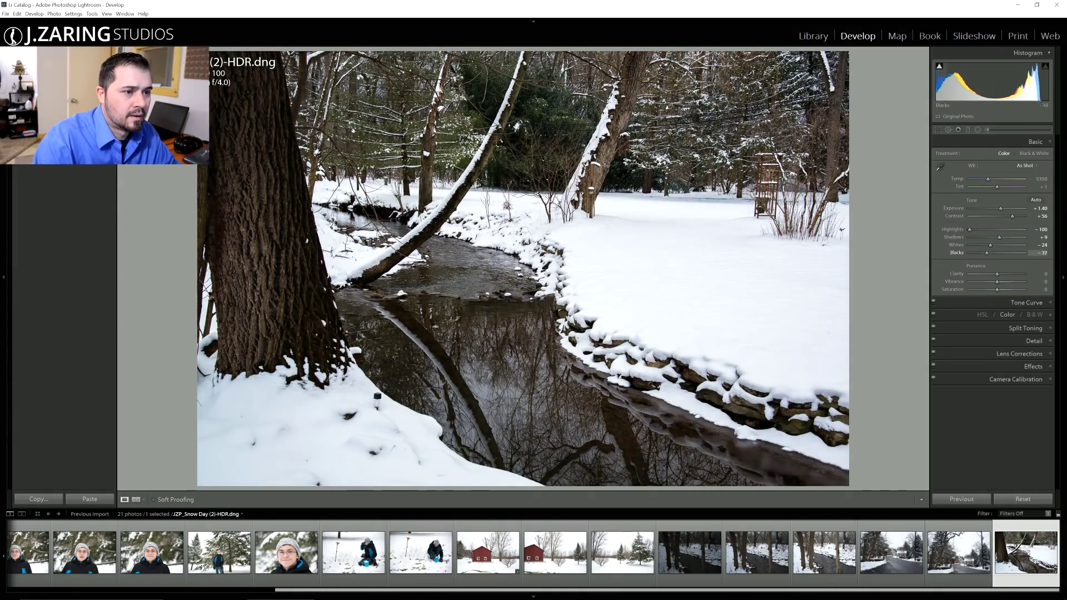
key("ctrl+z")
key("minus")
key("minus")
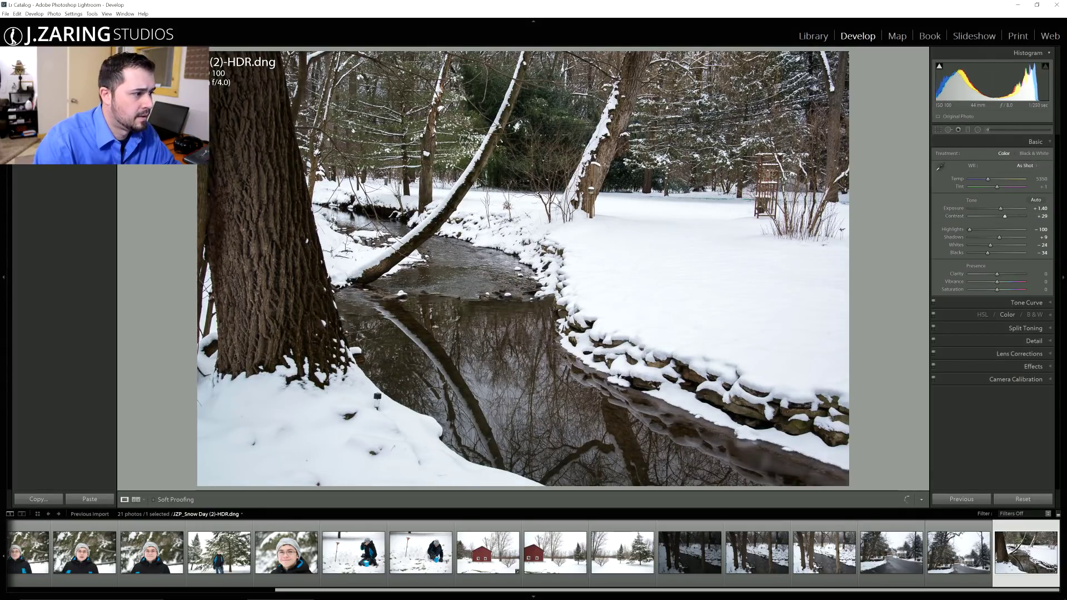
Preview the HDR photo's vibrance at +100, and settle it at +36.
key("period")
key("period")
key("period")
key("period")
key("period")
key("period")
key("period")
key("comma")
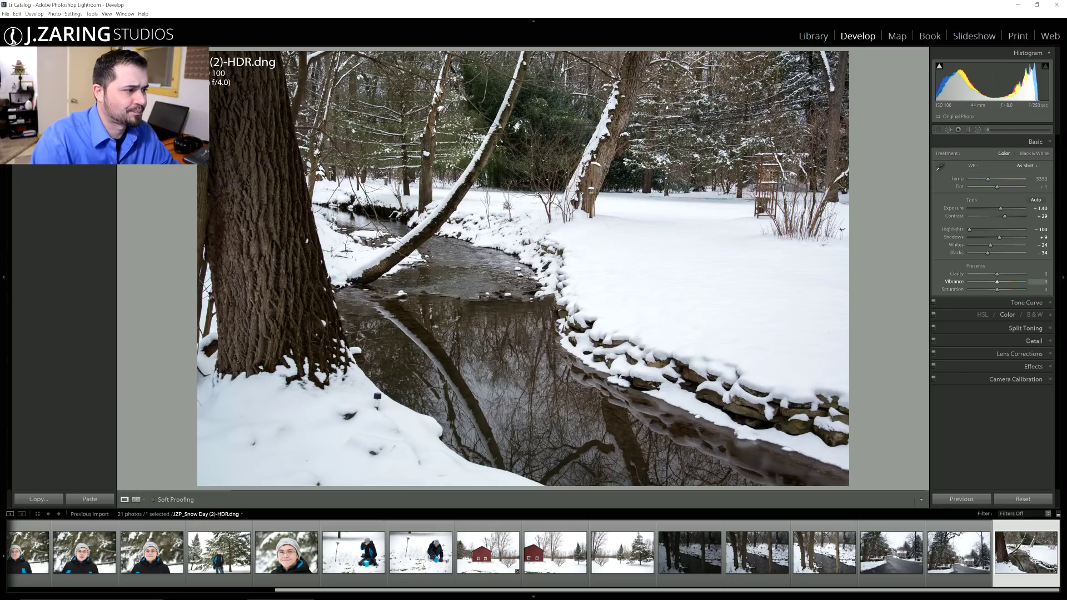
key("plus")
key("plus")
key("plus")
key("plus")
key("plus")
key("plus")
key("plus")
key("plus")
key("plus")
key("plus")
key("plus")
key("plus")
key("plus")
key("plus")
key("plus")
key("plus")
key("plus")
key("plus")
key("plus")
key("plus")
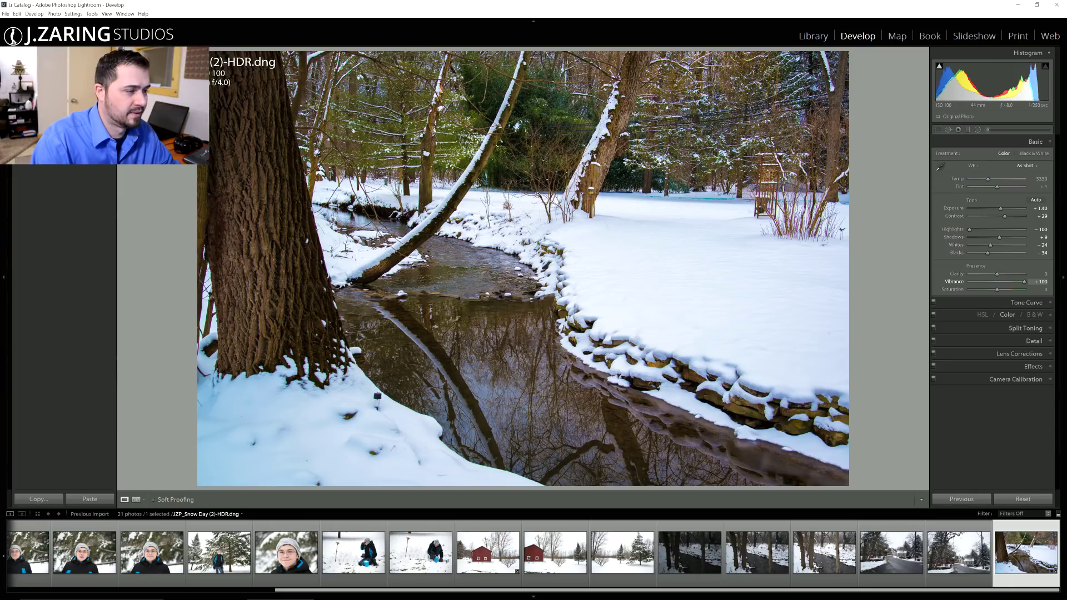
left_click_drag(1023, 281, 1003, 282)
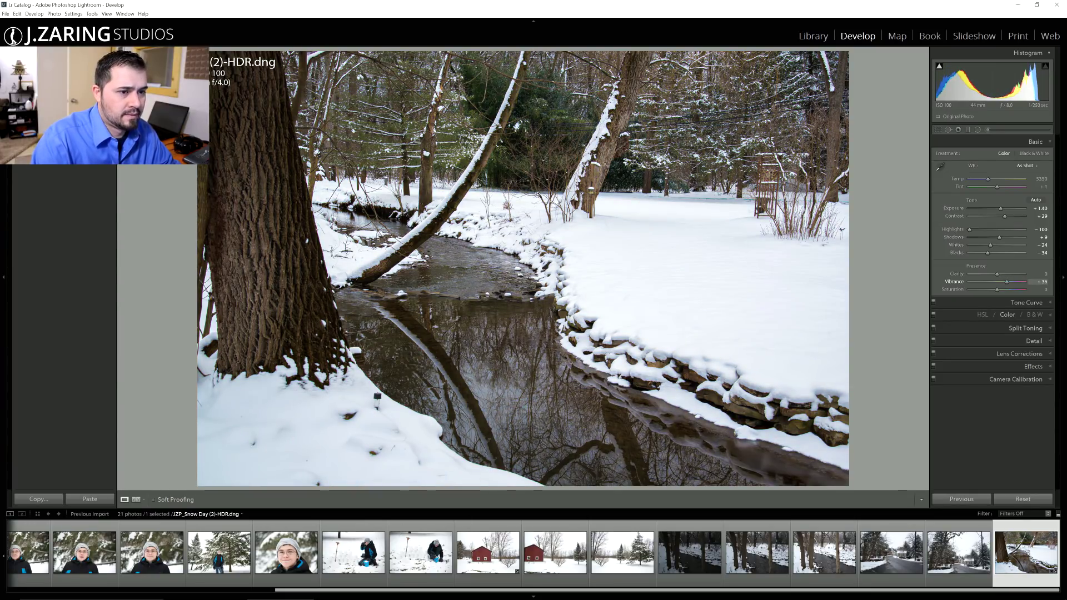
key("comma")
key("comma")
key("comma")
key("comma")
key("comma")
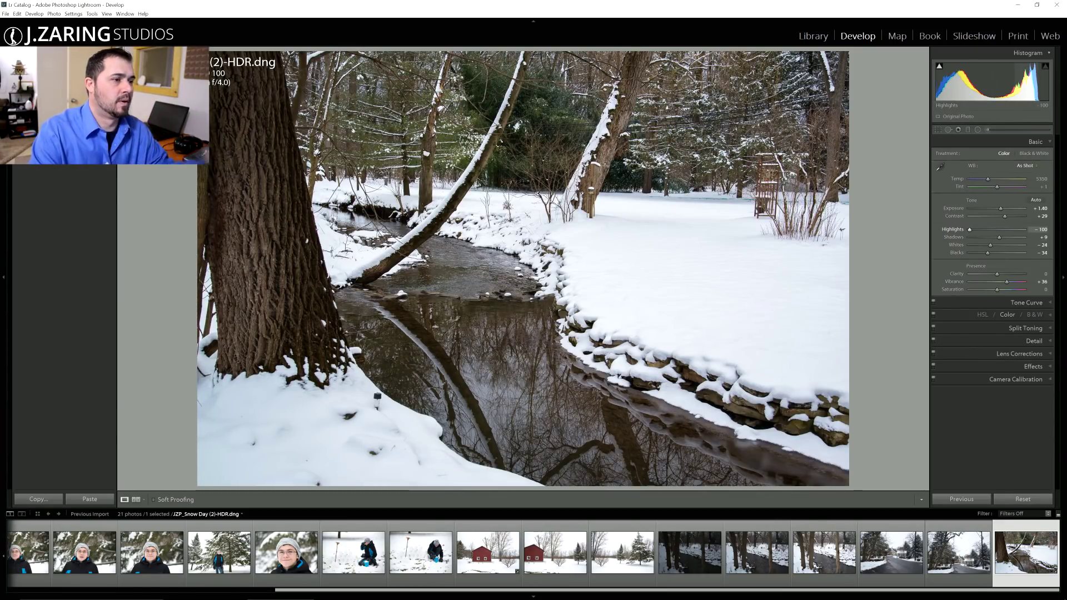
Raise the HDR photo's clarity to +100 to preview the maximum effect.
key("period")
key("period")
key("period")
key("period")
key("period")
key("period")
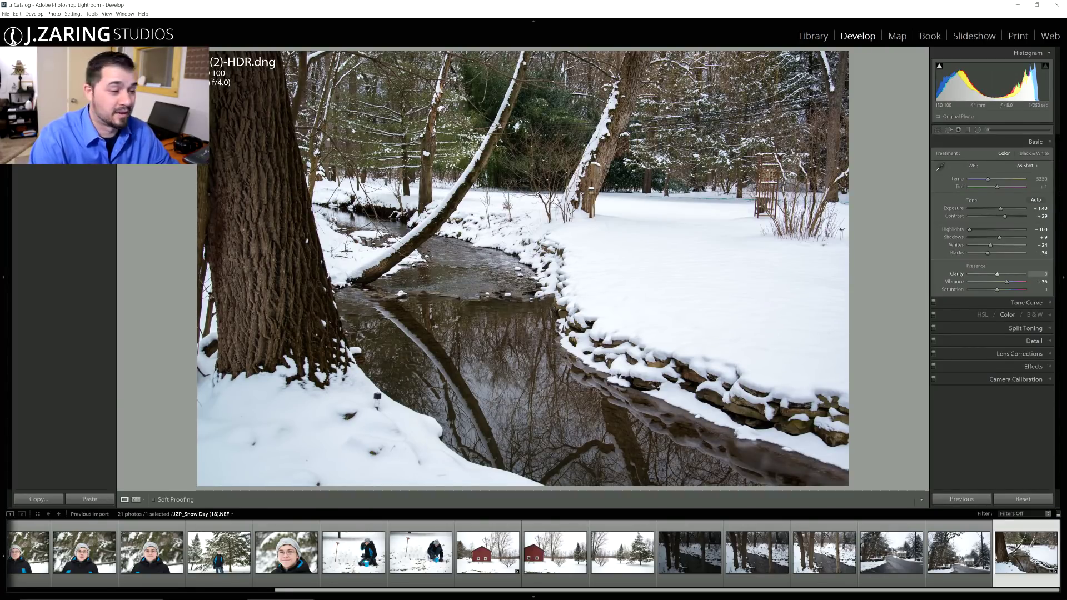
left_click_drag(997, 273, 1012, 273)
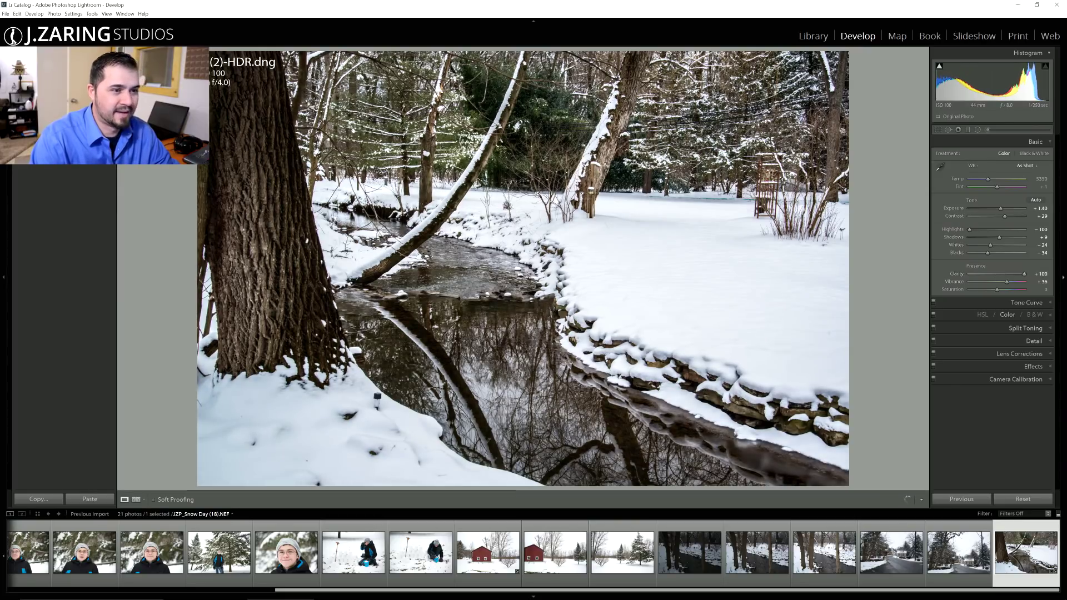
key("F8")
key("F8")
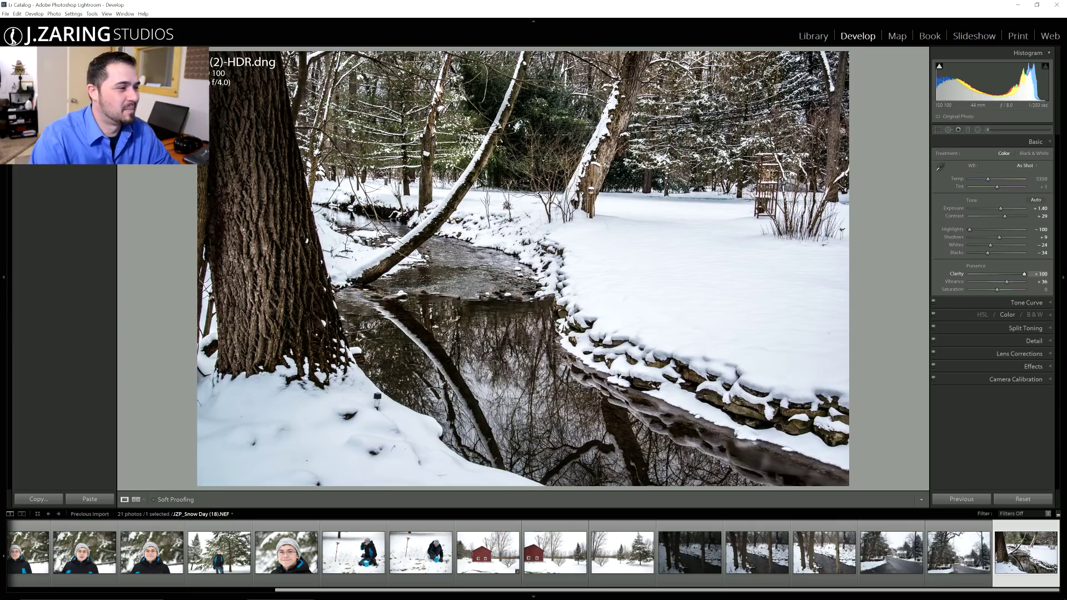
Compare the HDR photo with clarity at 0 and back at +100.
left_click_drag(1017, 273, 994, 274)
type("0")
key("Return")
left_click(1038, 274)
type("100")
key("Return")
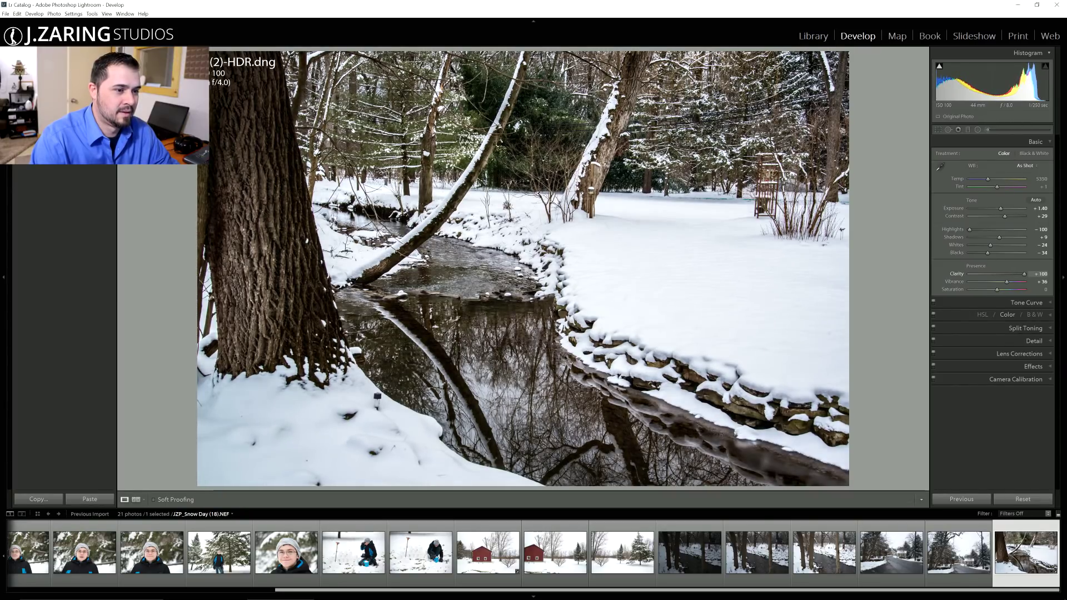
Set the HDR photo's clarity to +50 and raise its exposure to +1.57.
left_click_drag(1024, 274, 1009, 274)
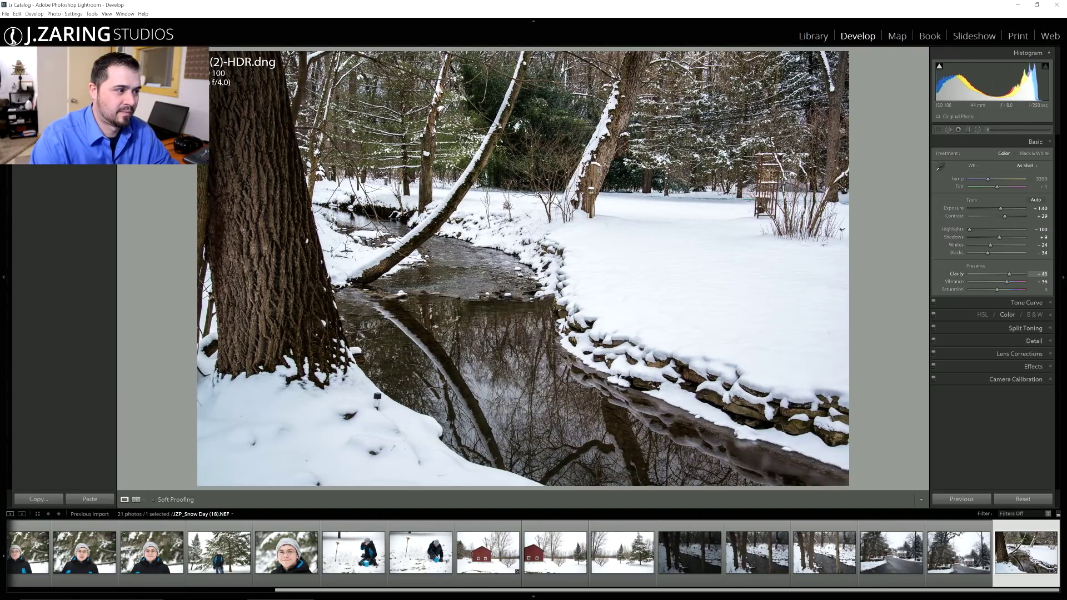
key("Up")
key("Up")
key("Up")
key("Up")
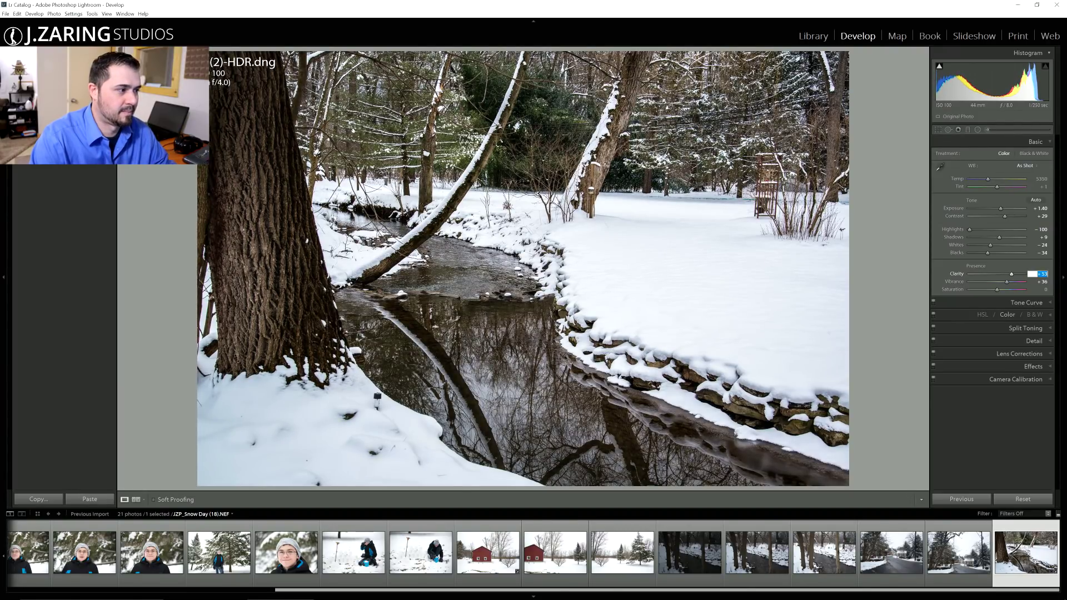
type("50")
key("Return")
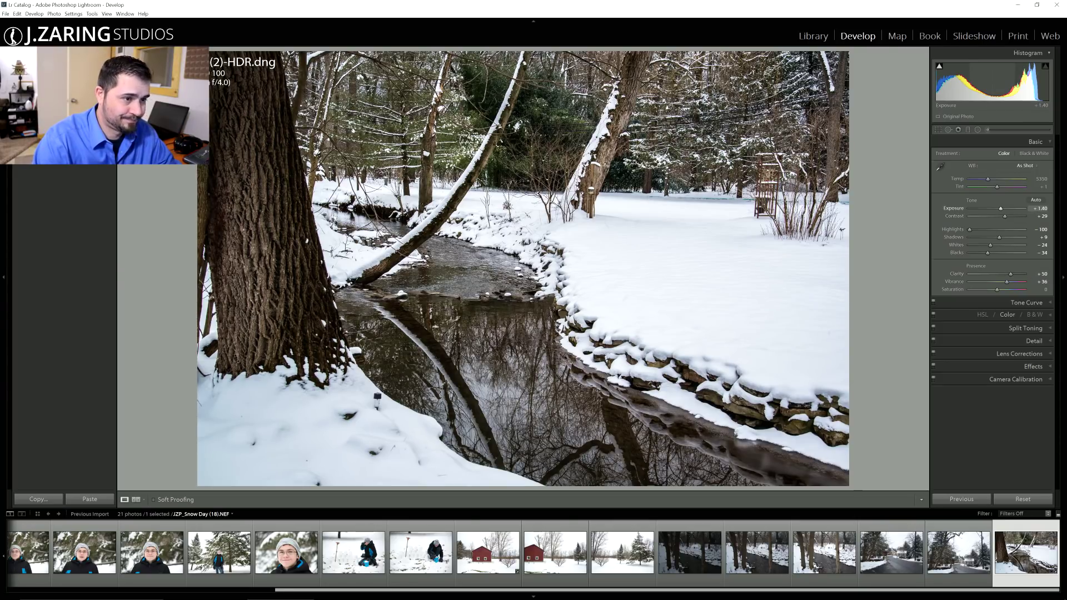
left_click_drag(1000, 209, 1001, 209)
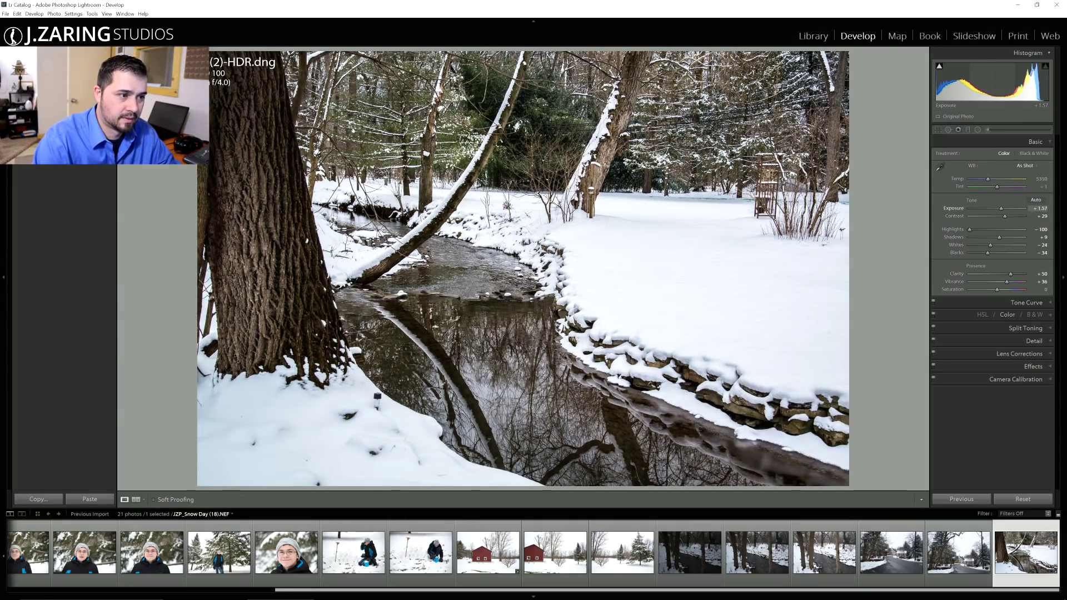
Try the Camera Neutral profile in the HDR photo's camera calibration settings.
left_click(1035, 142)
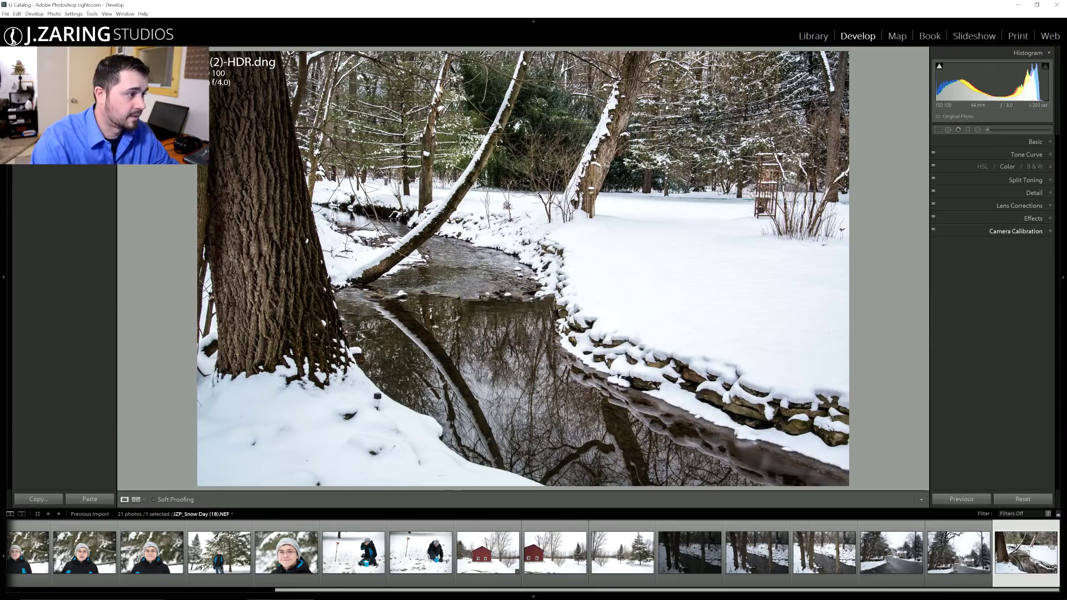
key("ctrl+0")
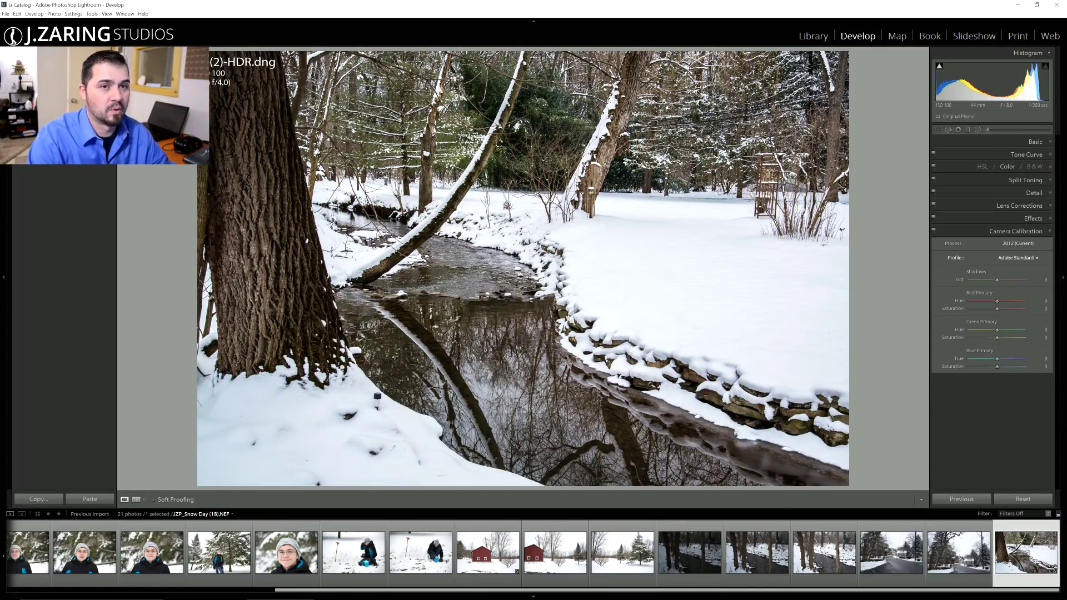
left_click(1017, 257)
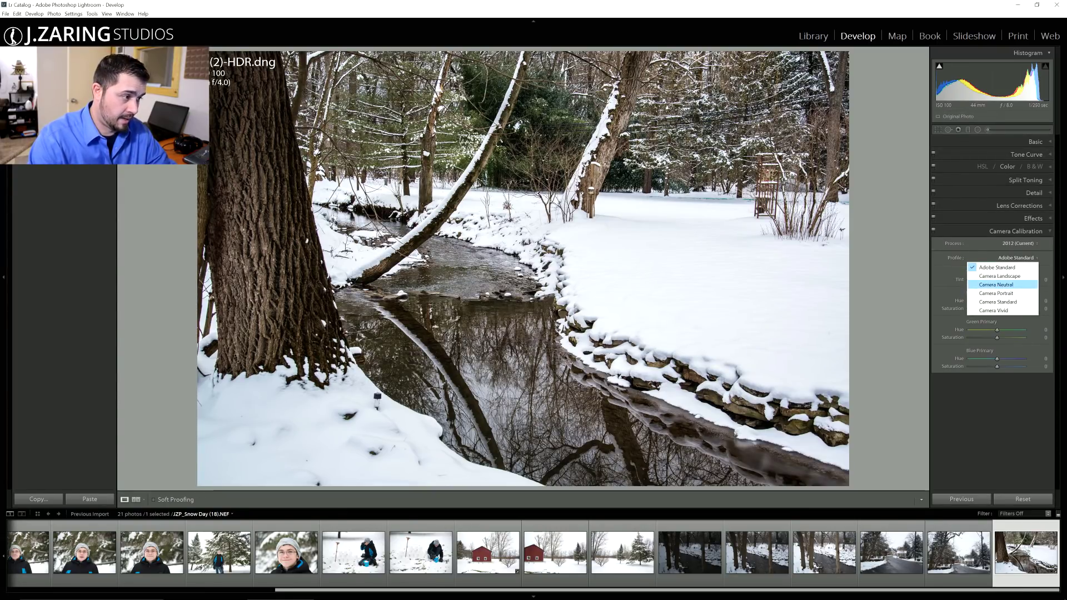
left_click(995, 284)
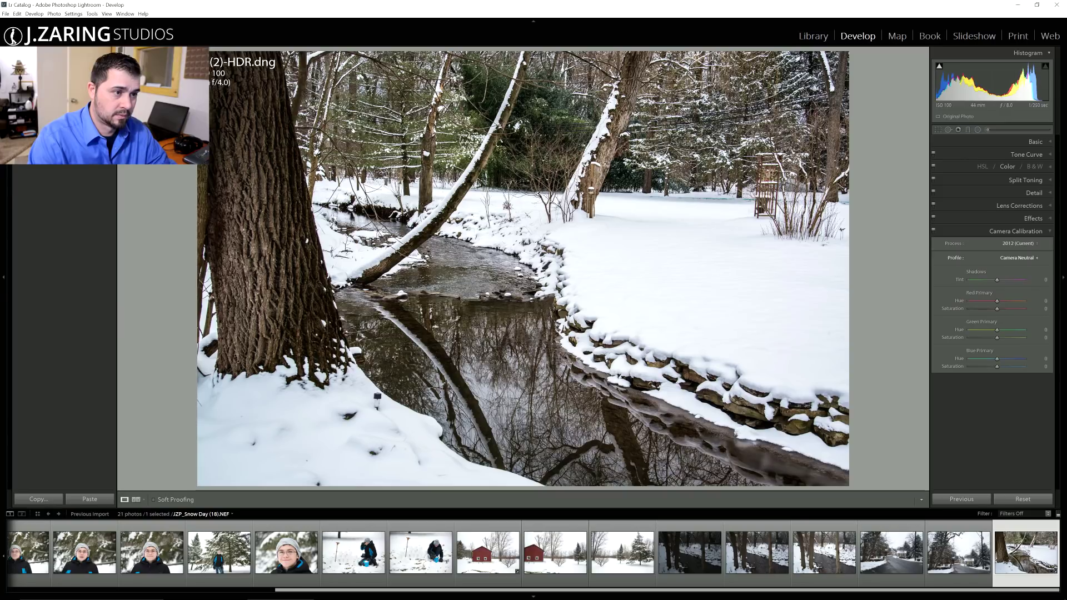
Change the calibration profile to Camera Standard, and switch the camera calibration adjustments off for comparison.
left_click(1018, 258)
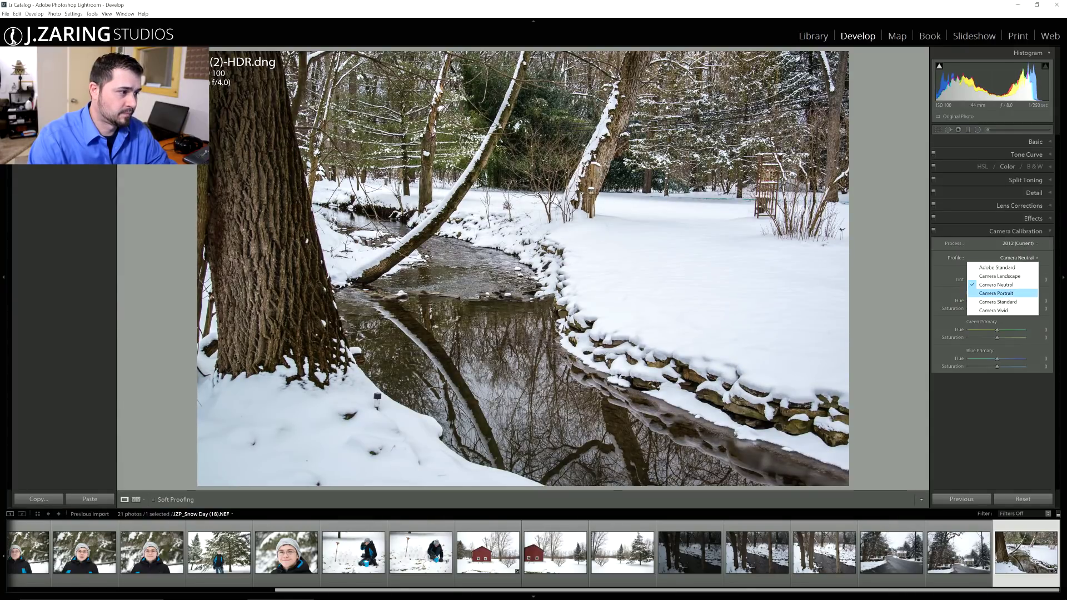
left_click(995, 302)
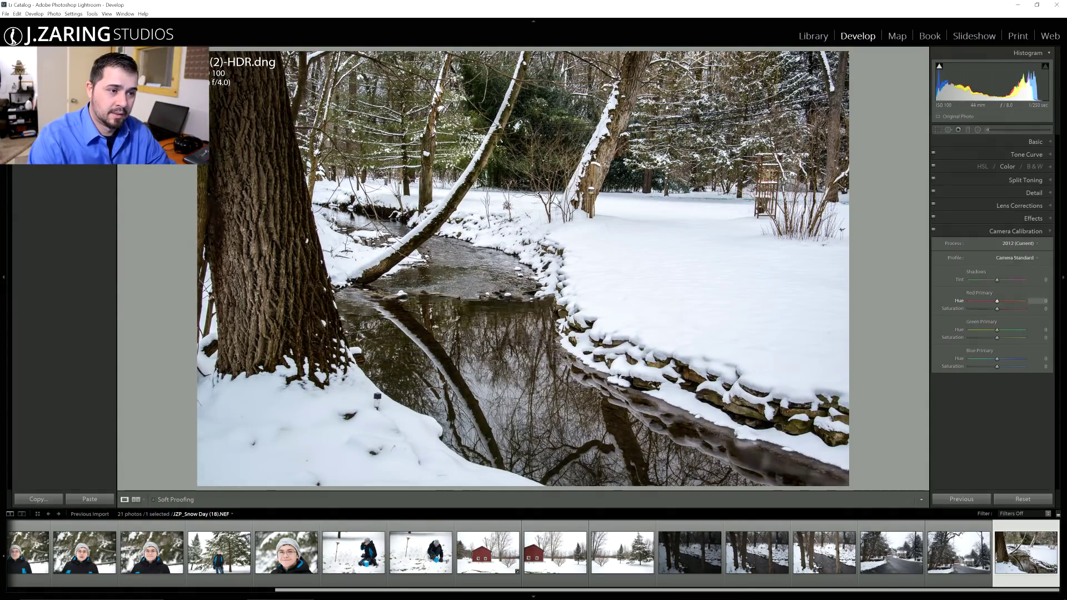
left_click(933, 231)
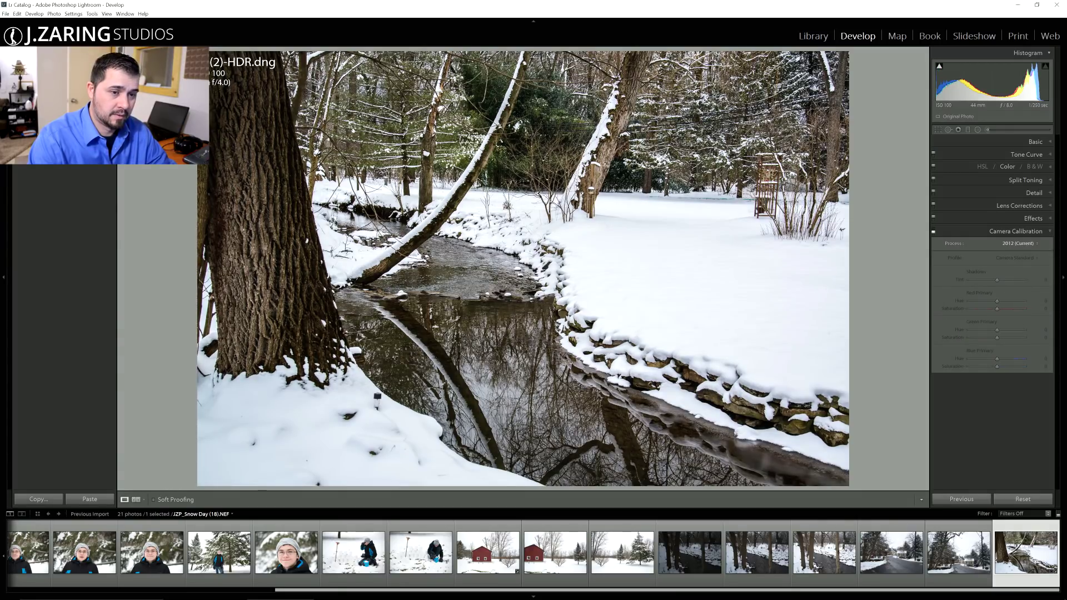
Turn the camera calibration adjustments back on and compare the Camera Vivid profile with Camera Standard, keeping Camera Standard.
left_click(934, 230)
left_click(1015, 258)
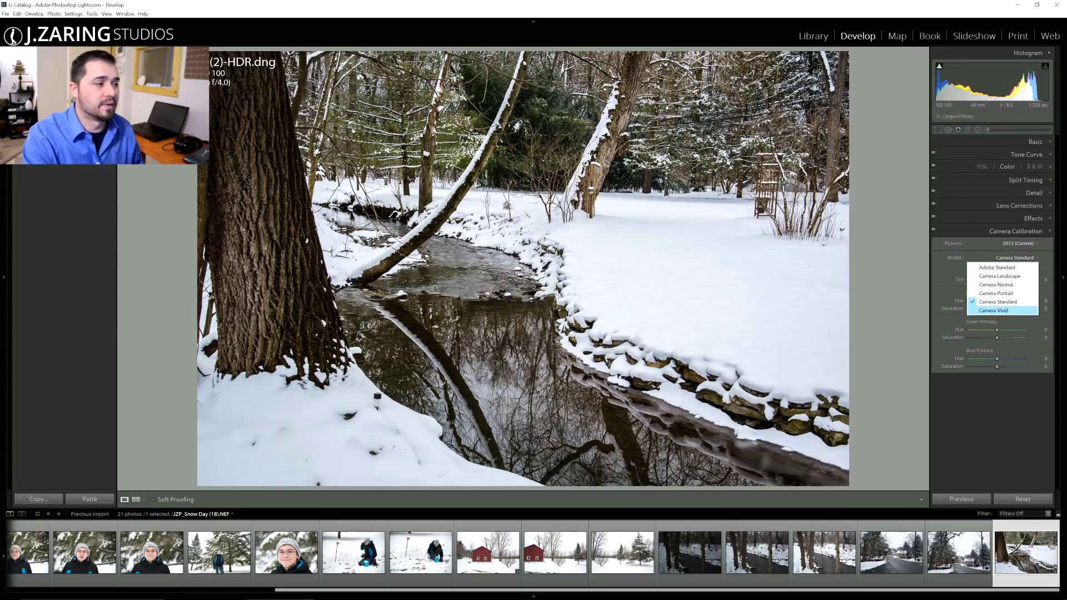
left_click(994, 310)
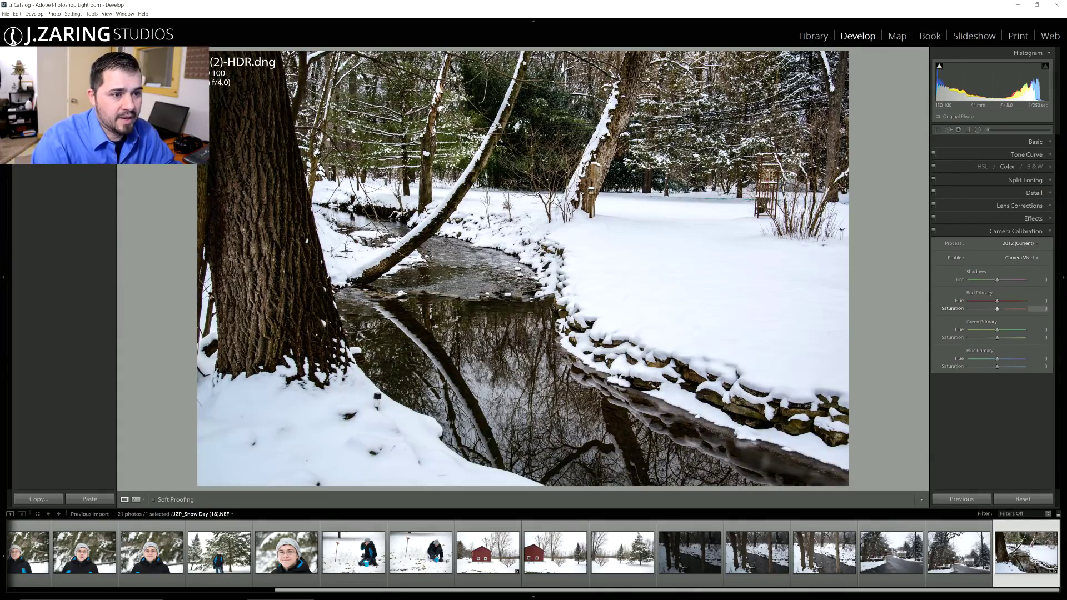
left_click(1019, 258)
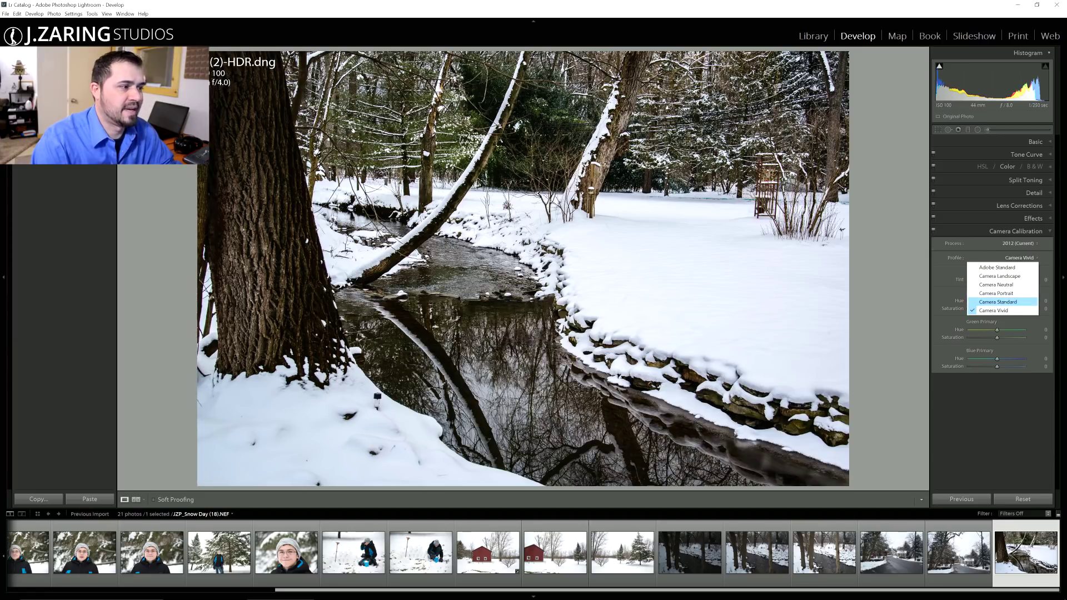
left_click(998, 301)
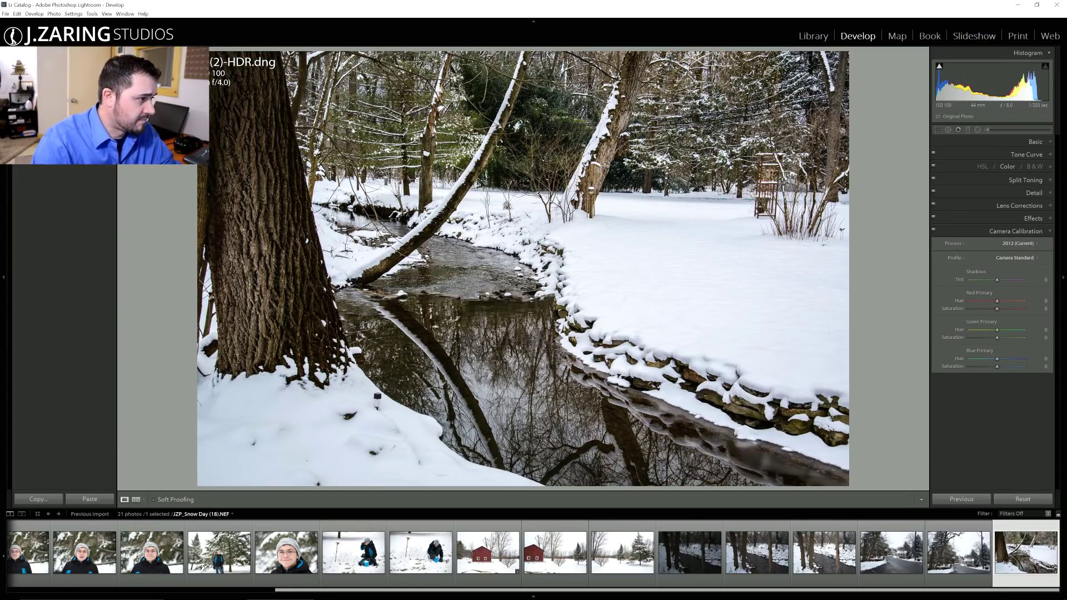
left_click(1015, 231)
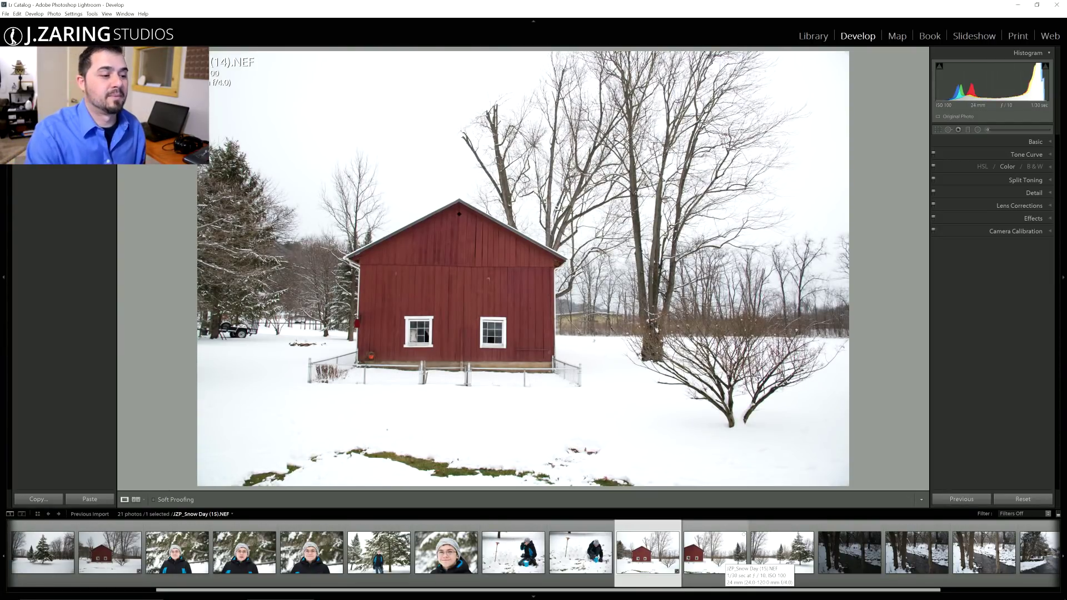
Add the next two overlapping red barn photos to the selection alongside the first one.
left_click(714, 553, "ctrl")
left_click(777, 552, "ctrl")
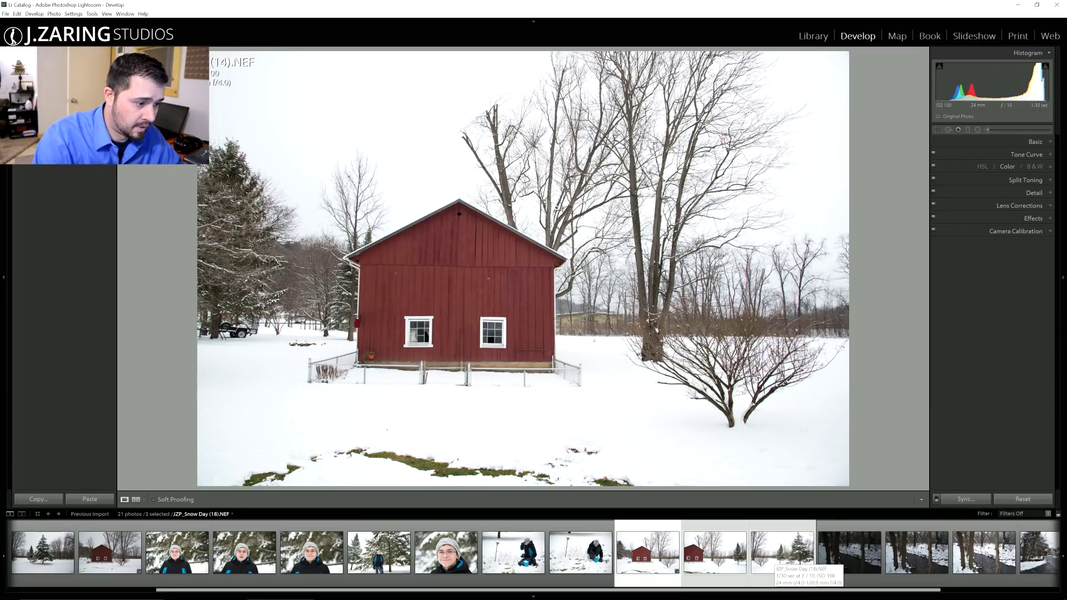
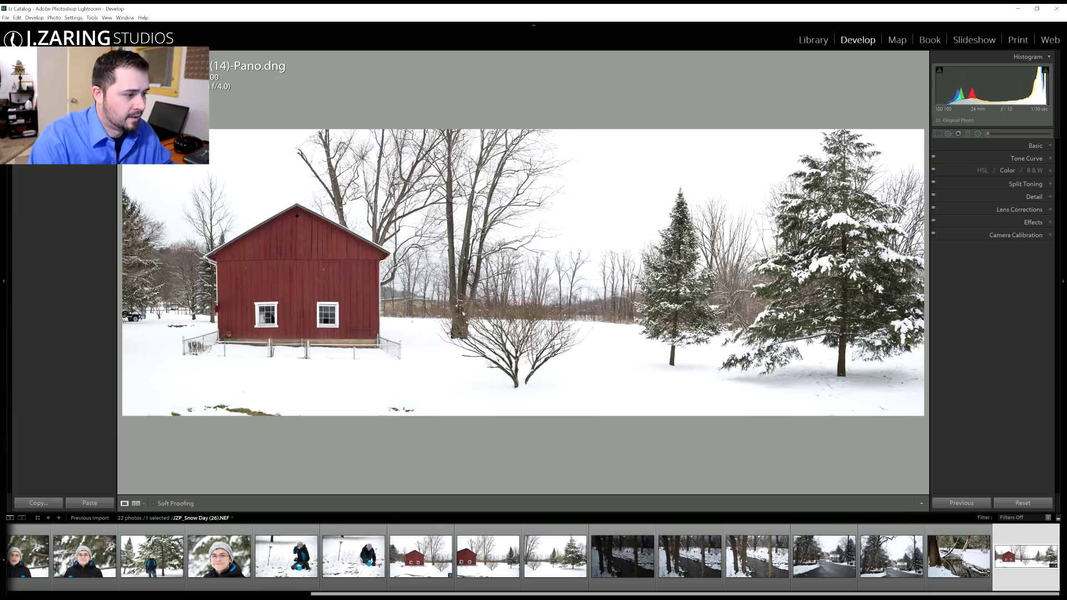
Synchronize the HDR creek photo's develop settings to the barn panorama, leaving out all lens corrections.
left_click(957, 556)
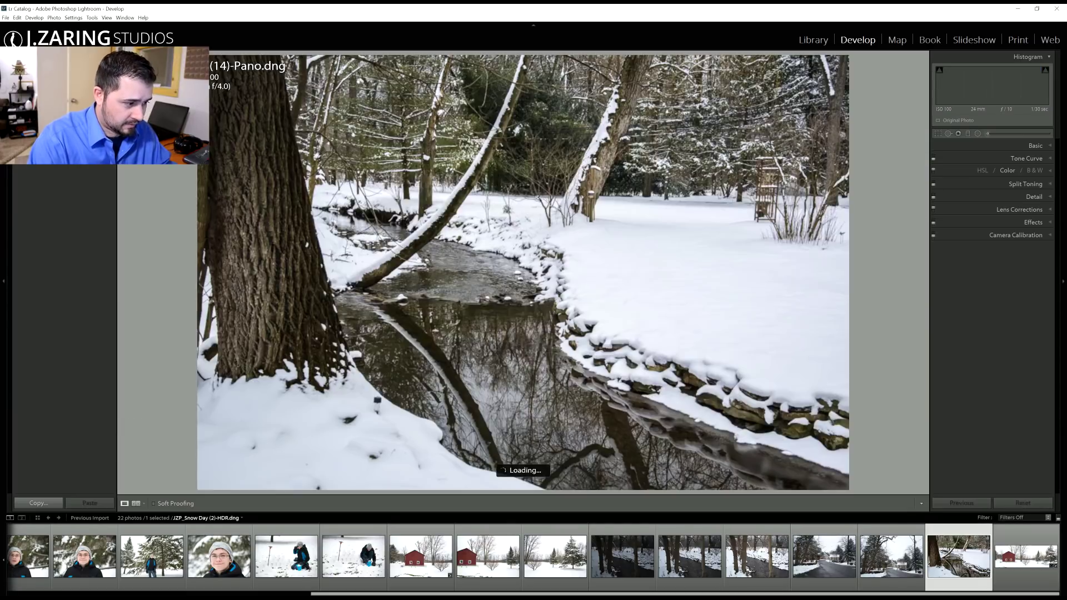
left_click(1025, 556, "ctrl")
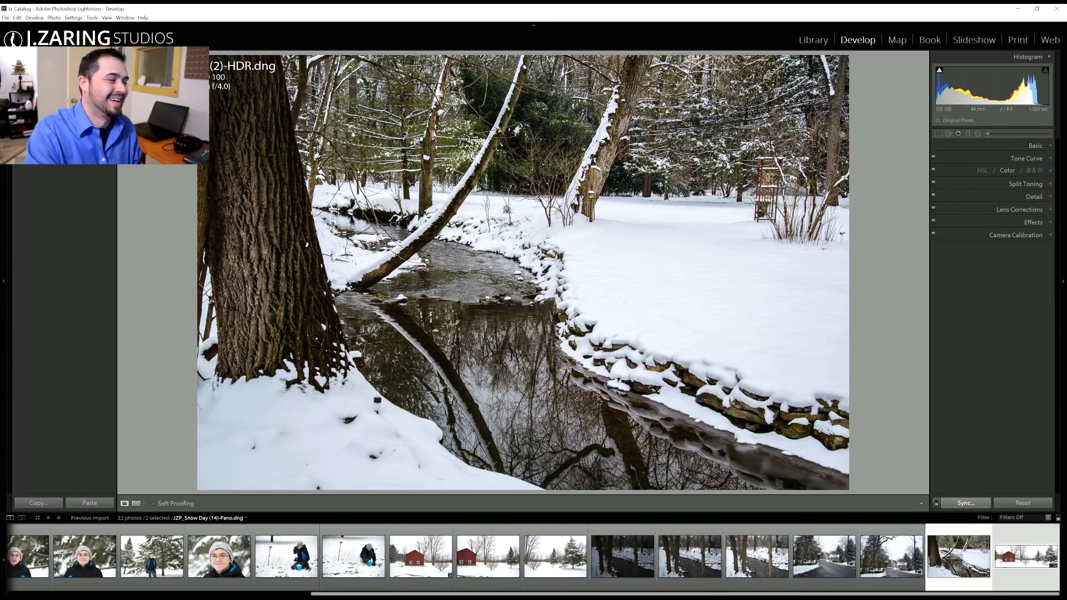
left_click(966, 503)
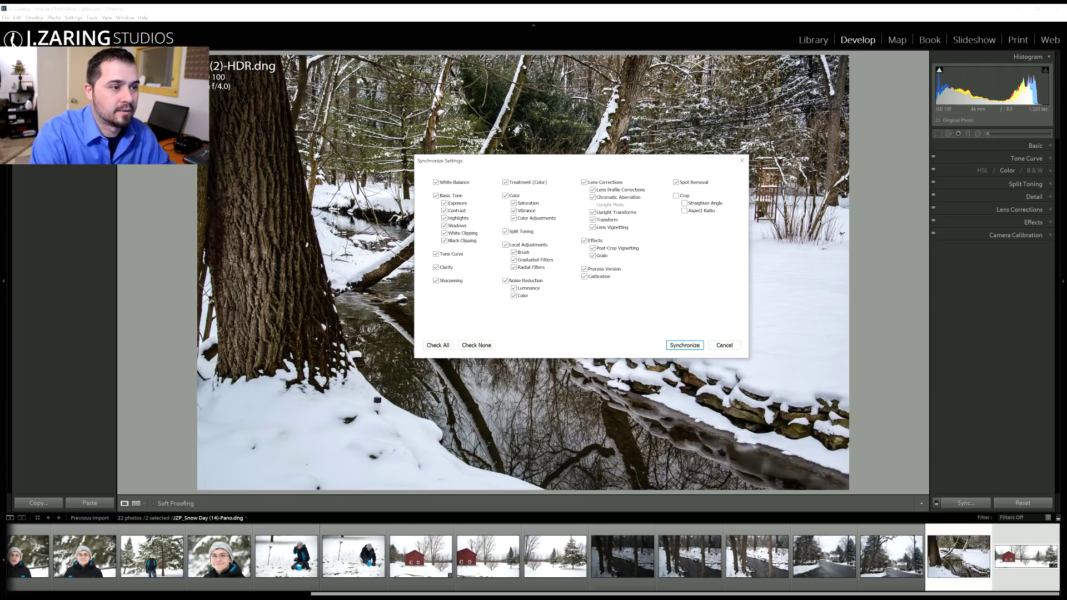
left_click(584, 183)
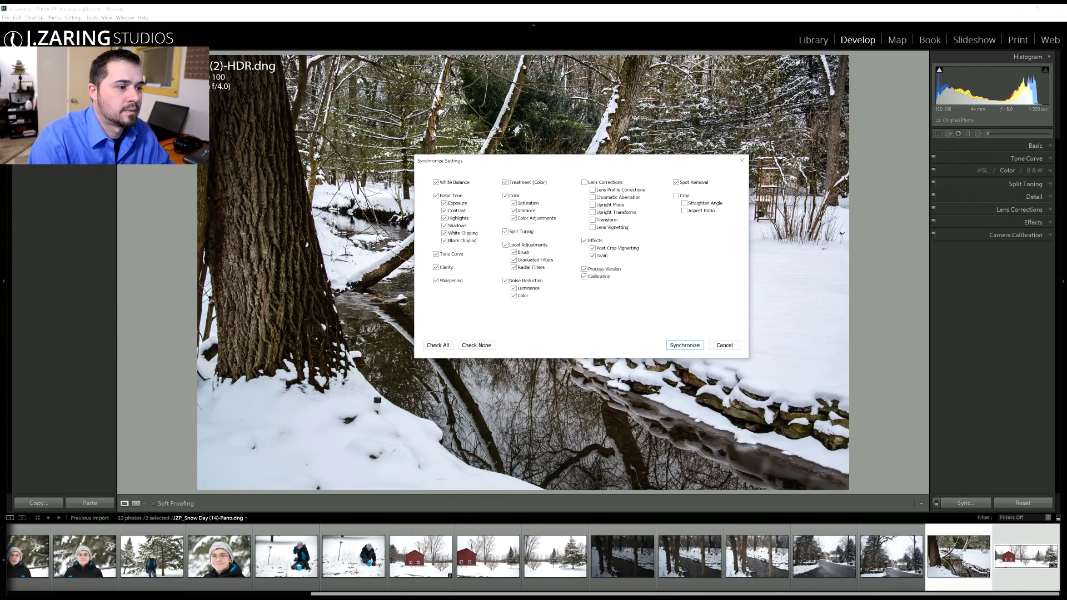
left_click(684, 345)
Reset the barn panorama's exposure and raise it to +0.69.
left_click(1025, 556)
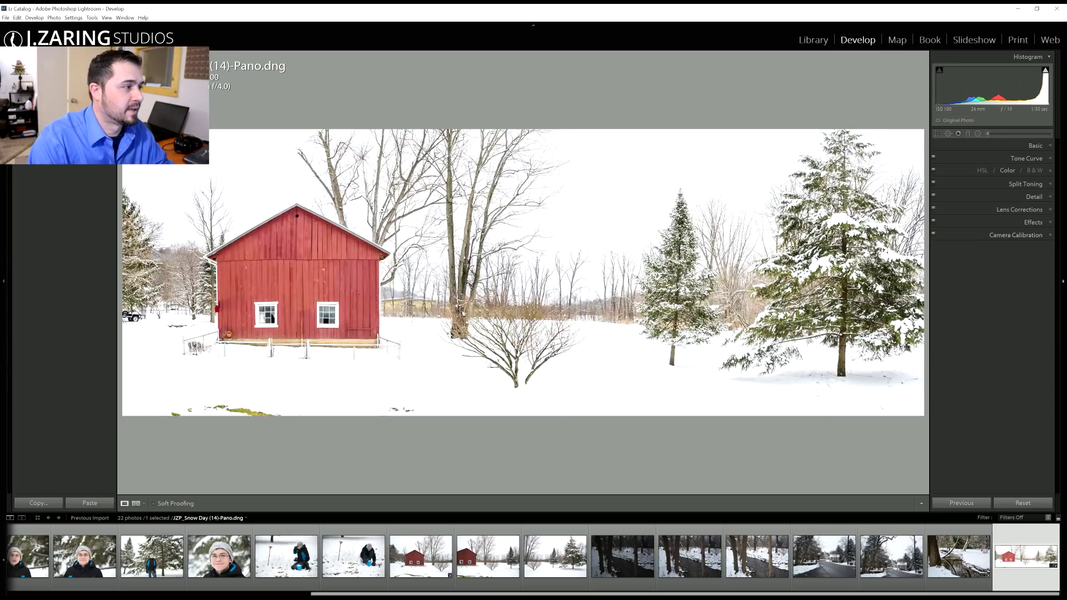
key("ctrl+1")
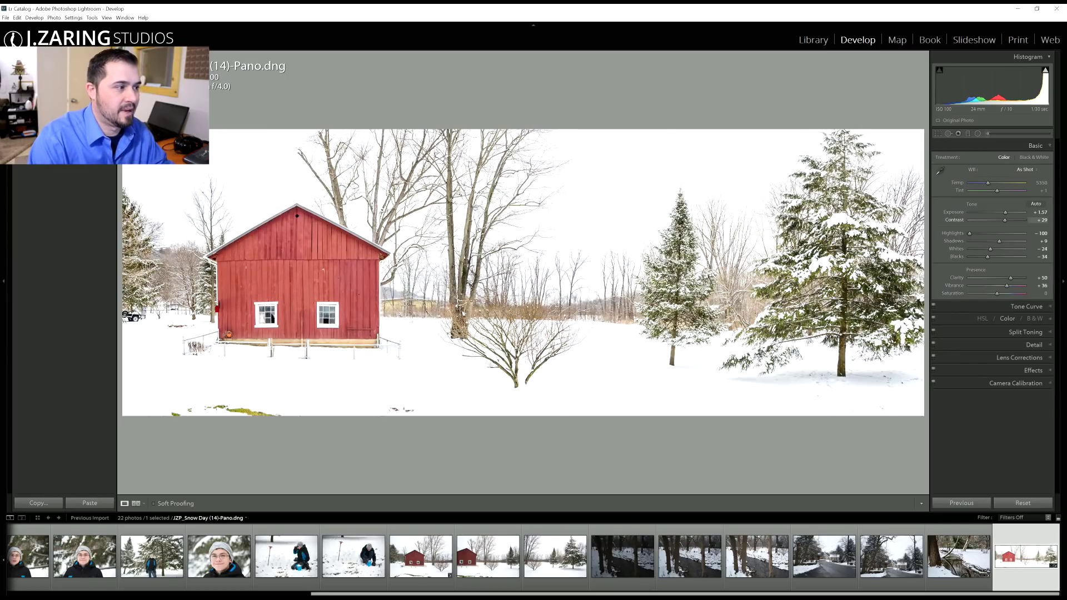
double_click(1004, 212)
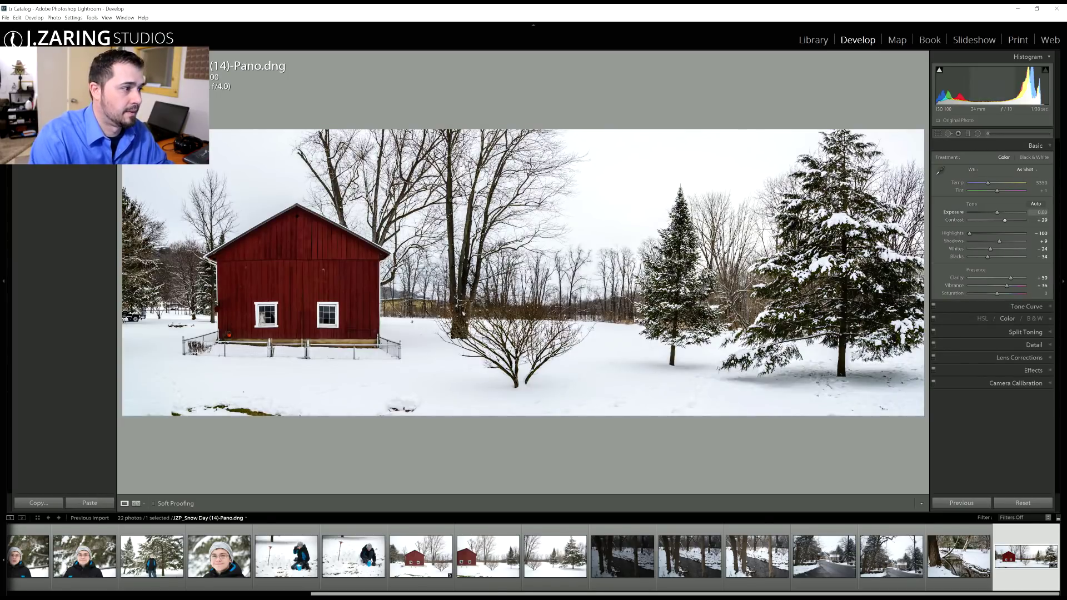
left_click_drag(997, 212, 1000, 212)
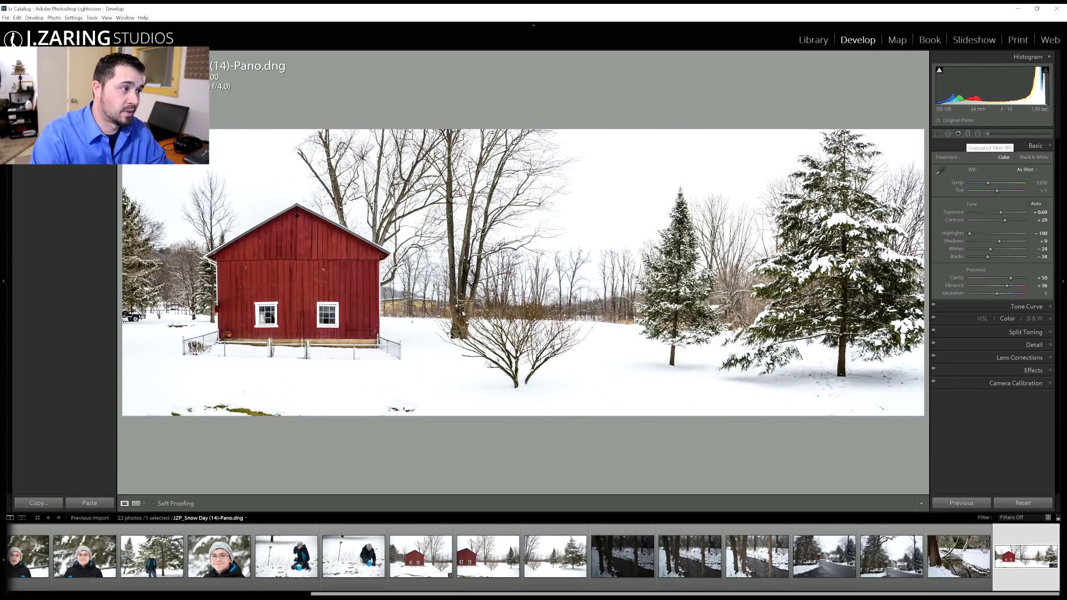
Draw a graduated filter from above the panorama's sky down to the upper barn wall, and reset its exposure to 0.
left_click(967, 134)
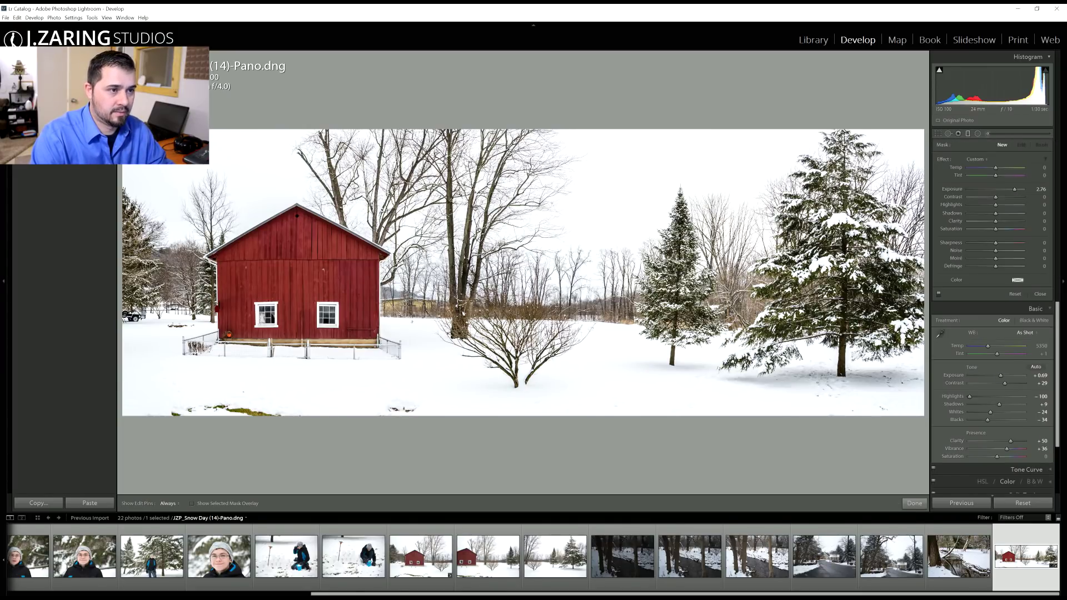
left_click_drag(524, 115, 527, 273)
left_click_drag(526, 194, 525, 193)
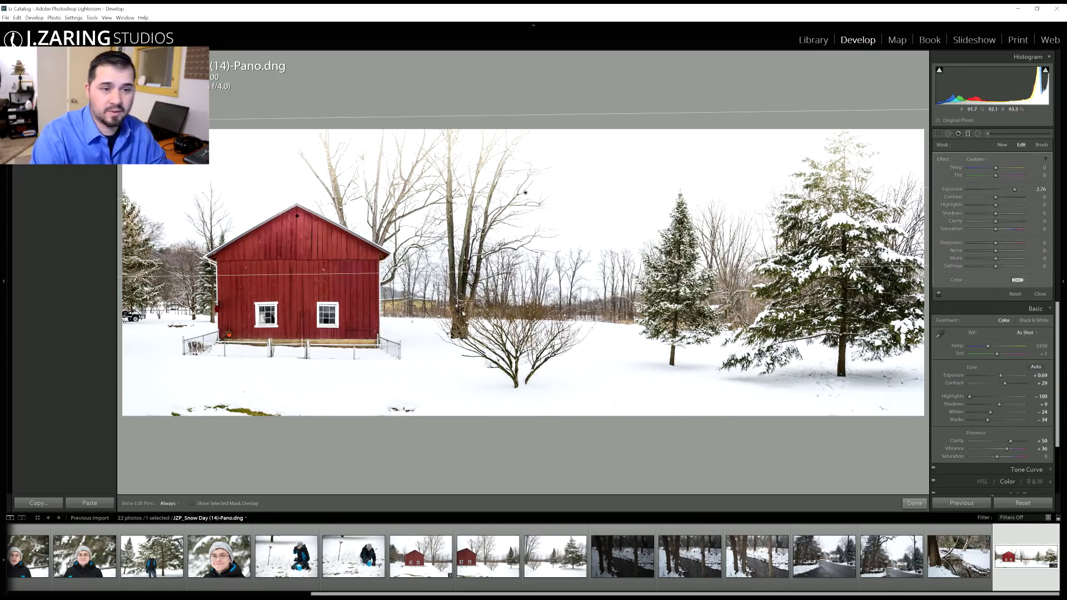
double_click(1013, 189)
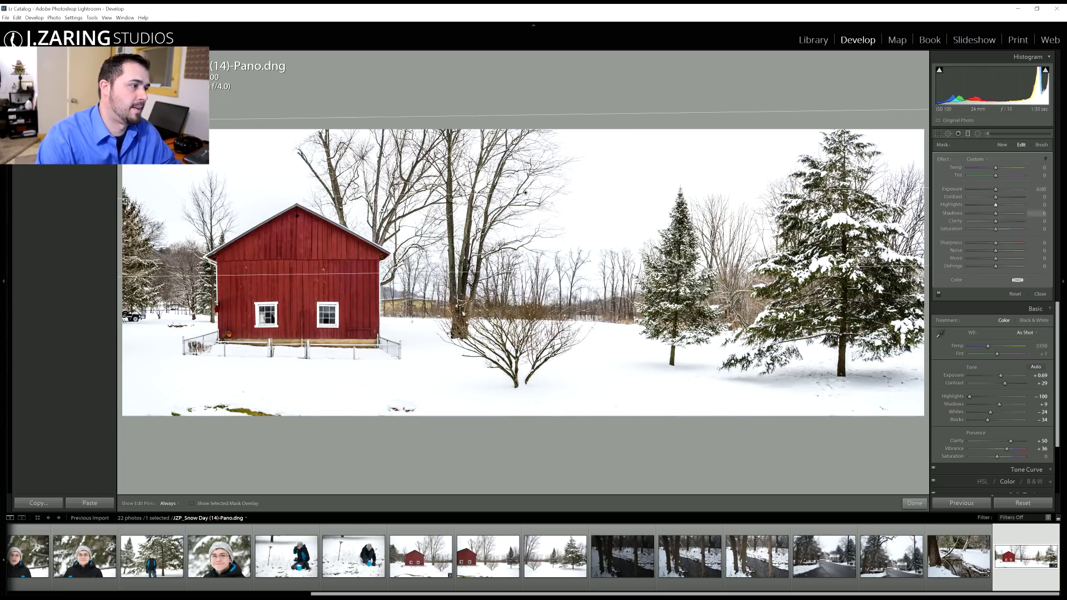
Set the sky graduated filter's shadows to -58, highlights to -87, clarity to 84 and saturation to 82.
mouse_move(994, 213)
left_mouse_down()
mouse_move(967, 214)
mouse_move(993, 213)
mouse_move(979, 213)
left_mouse_up()
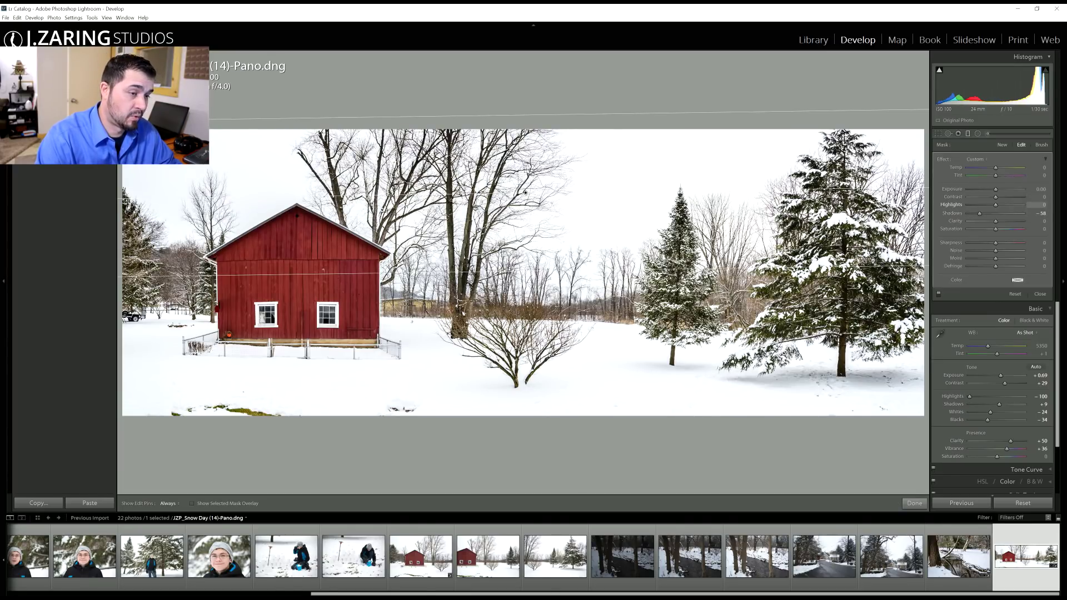
left_click_drag(975, 204, 968, 204)
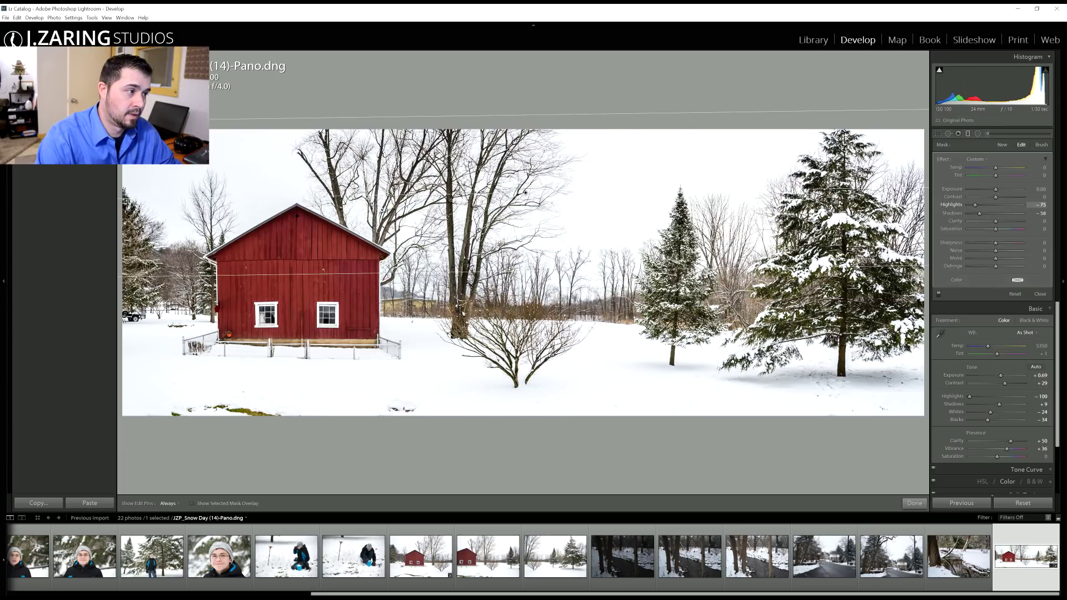
left_click_drag(969, 204, 971, 204)
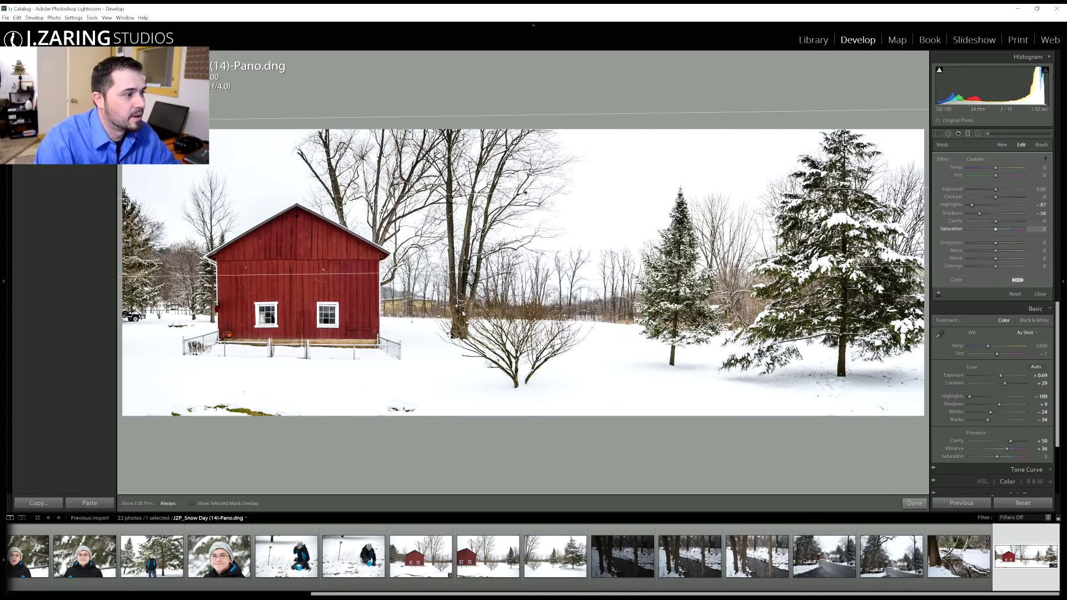
left_click_drag(995, 221, 1022, 221)
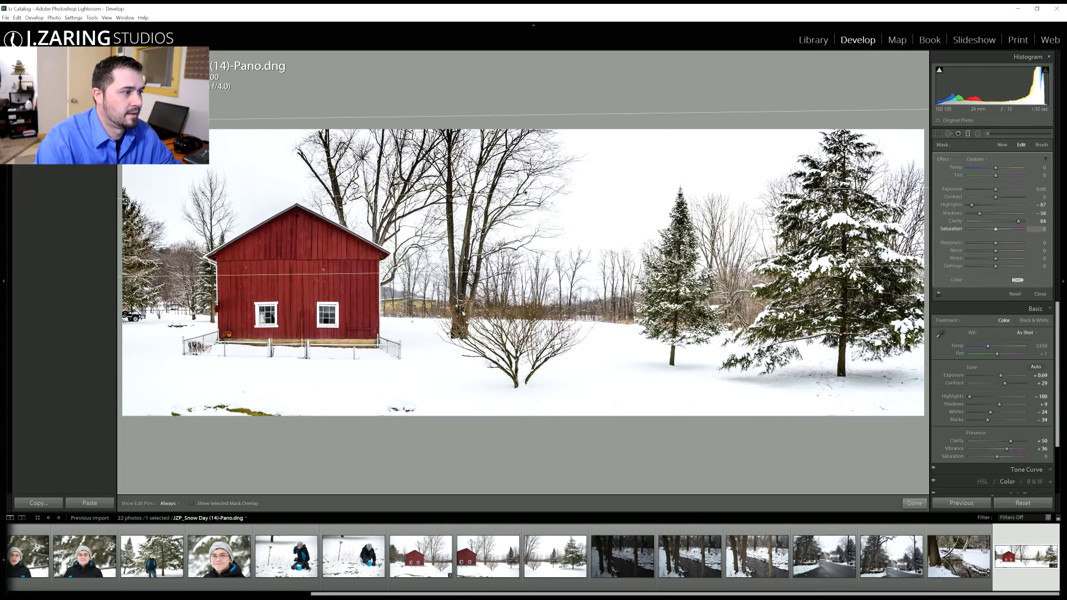
left_click_drag(1018, 229, 1018, 229)
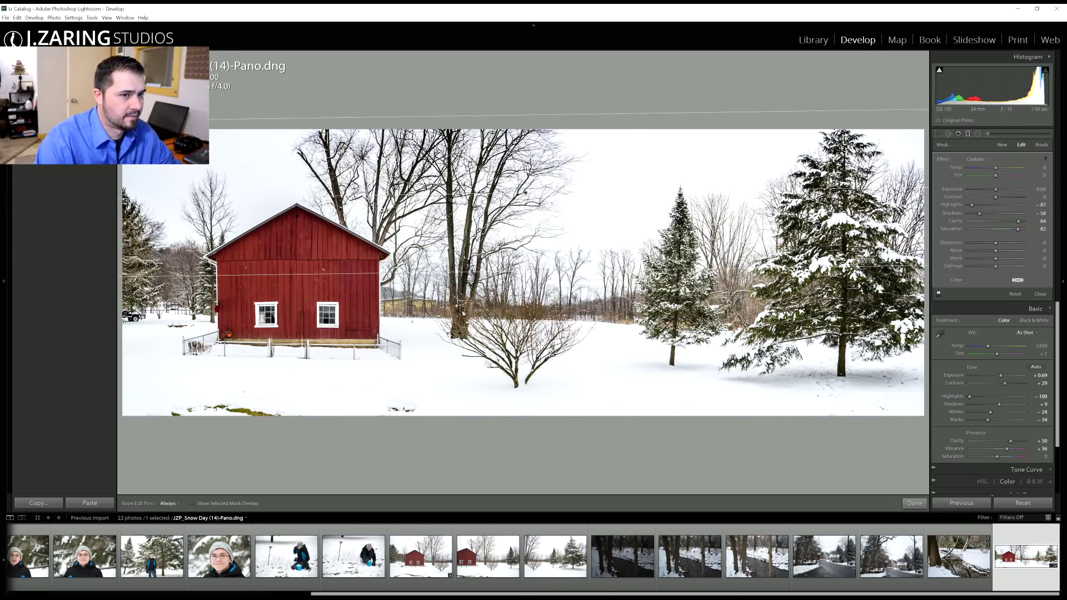
Compare the sky with the graduated filter off and on, and darken it by lowering the exposure to -4.00 before easing it partway back.
left_click(938, 294)
left_click(938, 294)
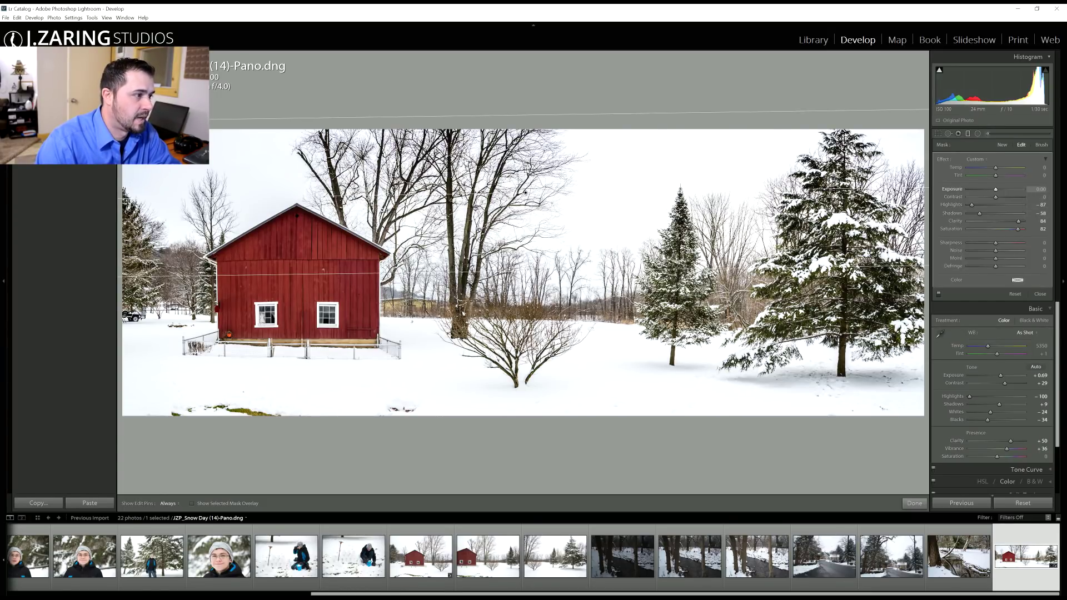
left_click_drag(994, 189, 967, 189)
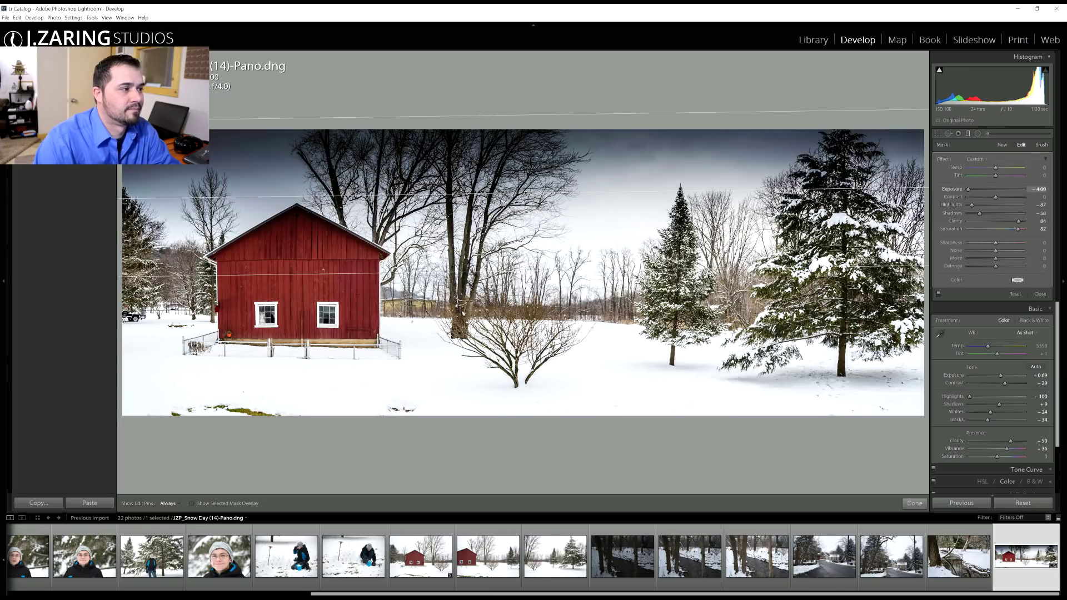
left_click_drag(967, 189, 978, 189)
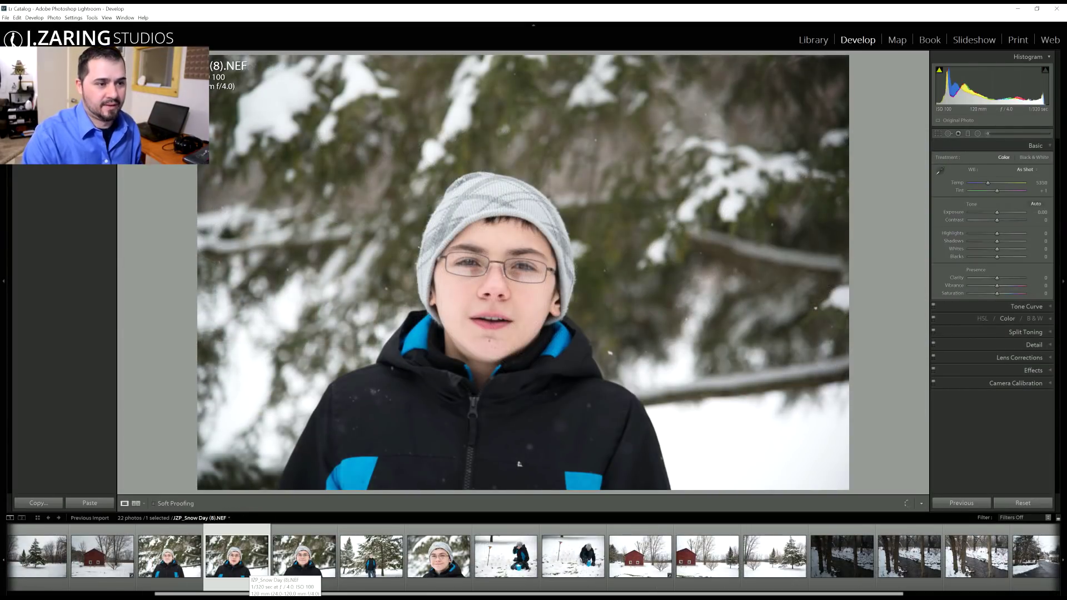
Browse the snowy portraits of the boy and examine the close-up portrait's face at full magnification.
key("Left")
scroll(534, 555, "up", 3)
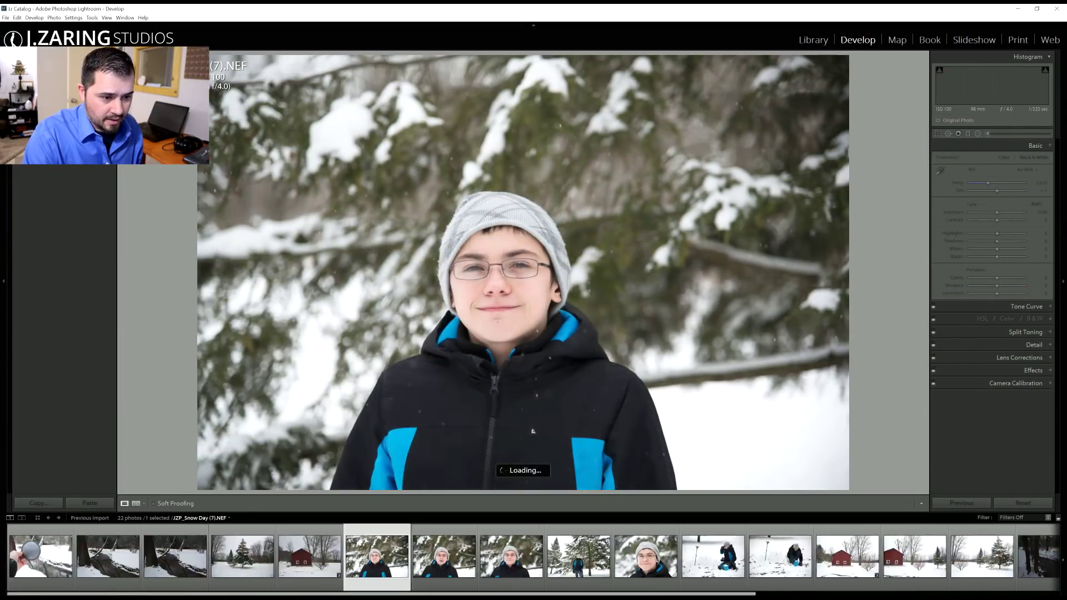
left_click(646, 555)
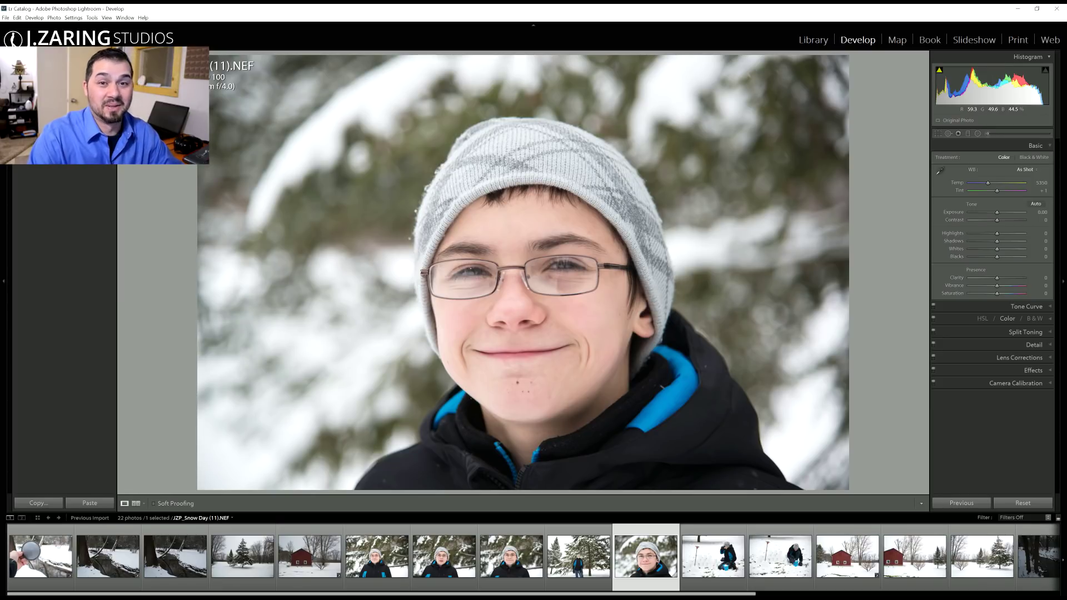
key("z")
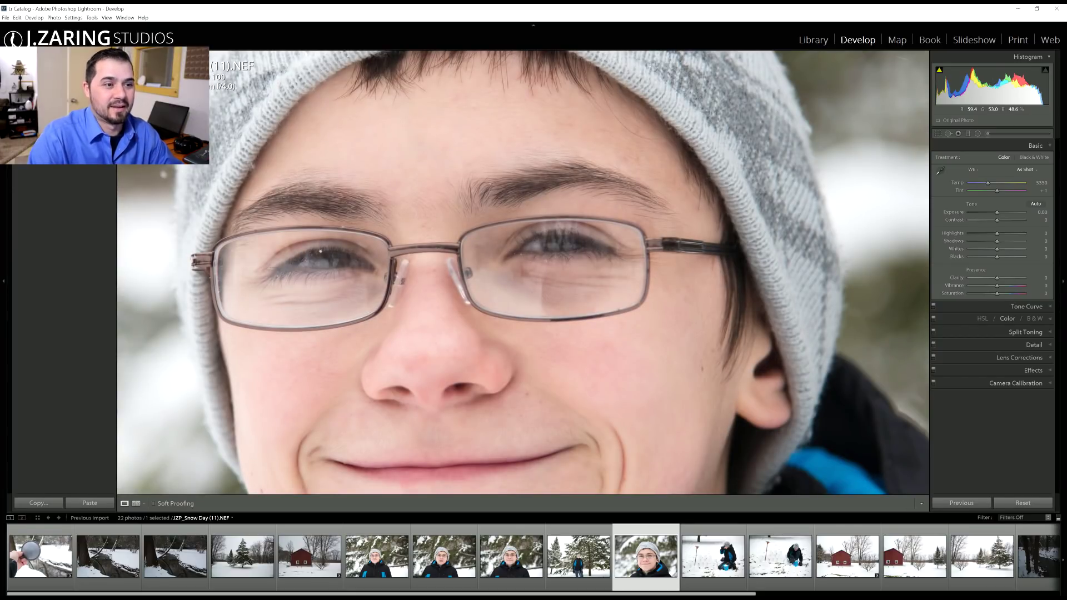
key("z")
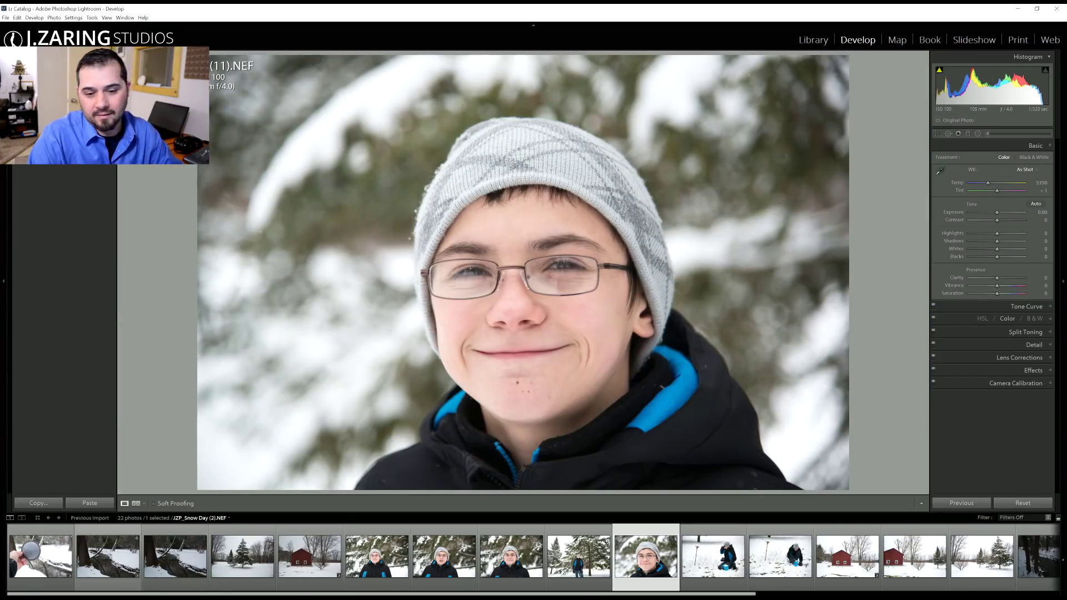
View the photo of the hand-held grey lens cap, and go through the boy's portraits up to the close-up.
left_click(40, 556)
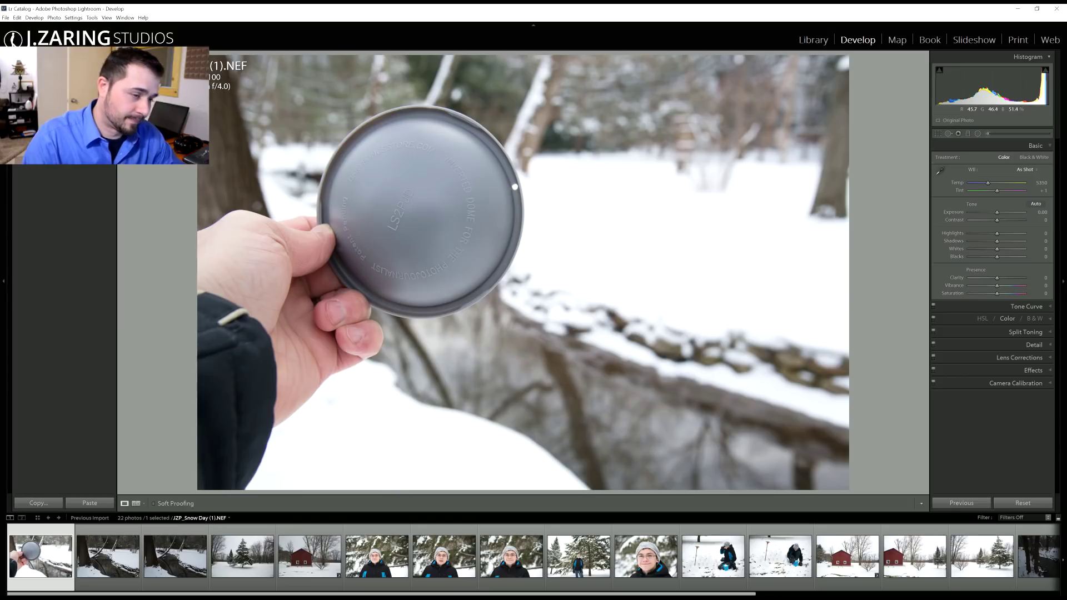
left_click(377, 556)
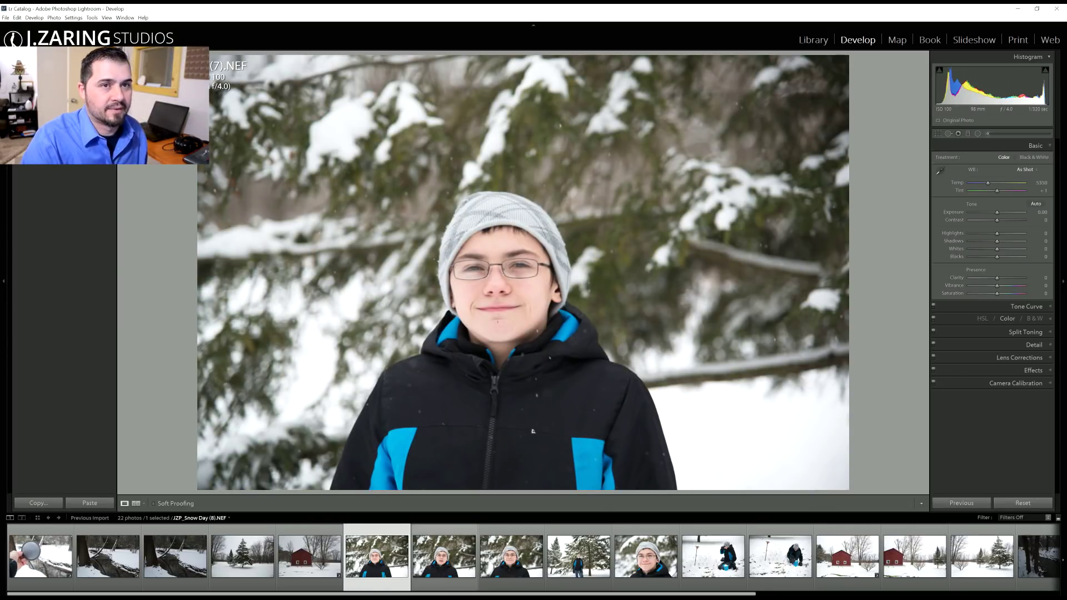
key("Right")
key("Right")
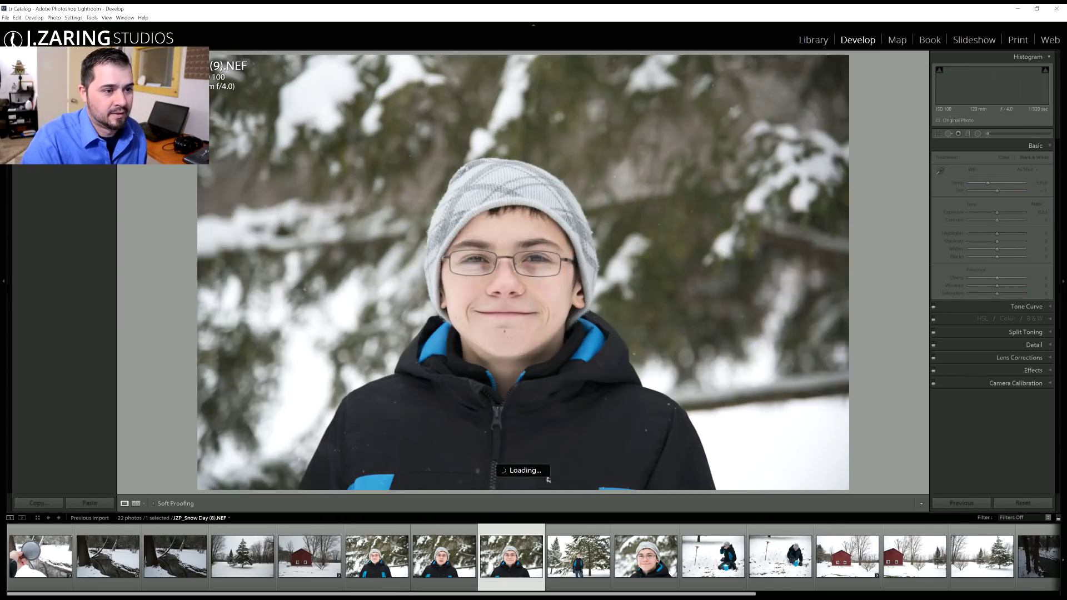
key("Right")
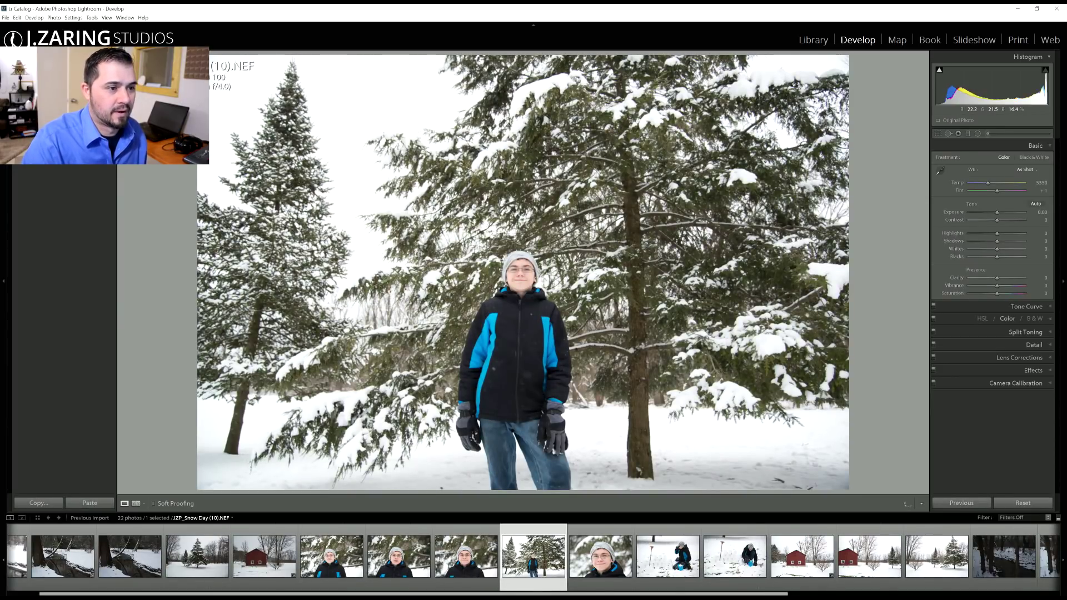
key("Right")
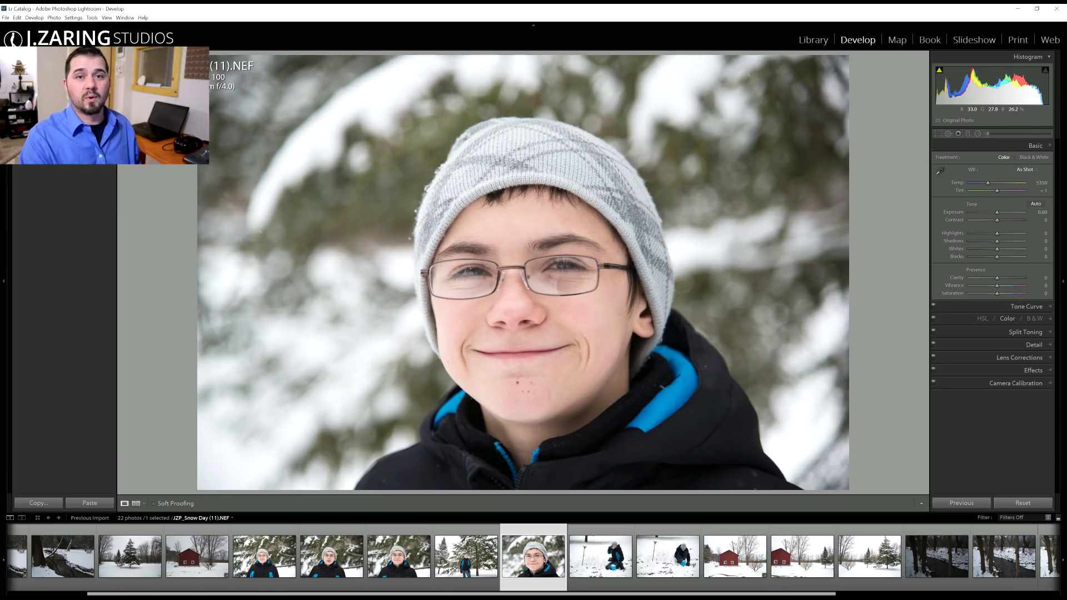
Try the close-up portrait's clarity at 100 before settling on 11, and lower the blacks to -45.
left_click_drag(997, 277, 1024, 277)
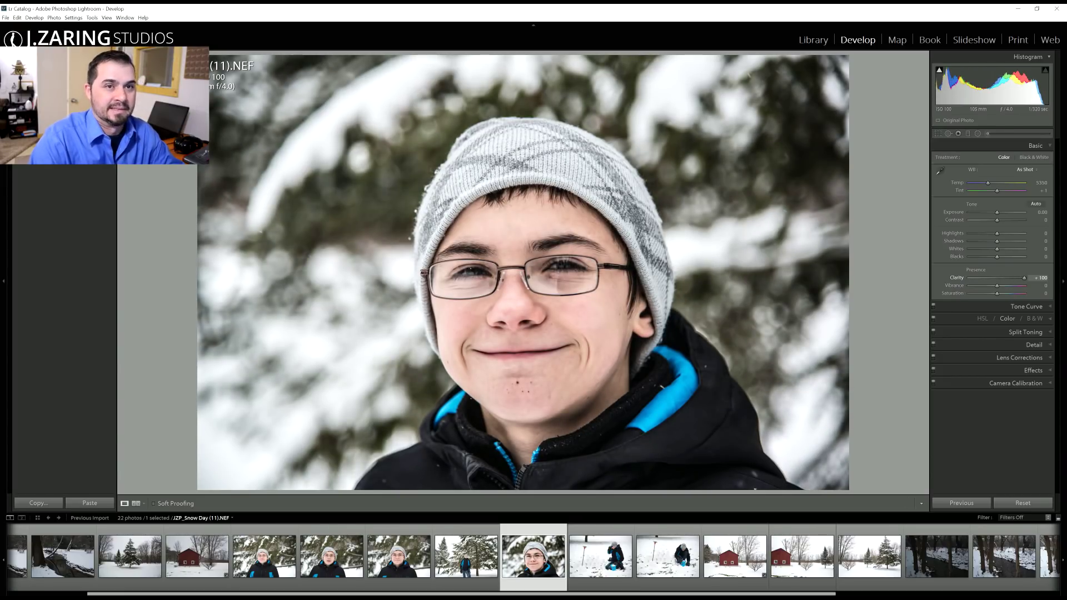
left_click_drag(1023, 277, 999, 278)
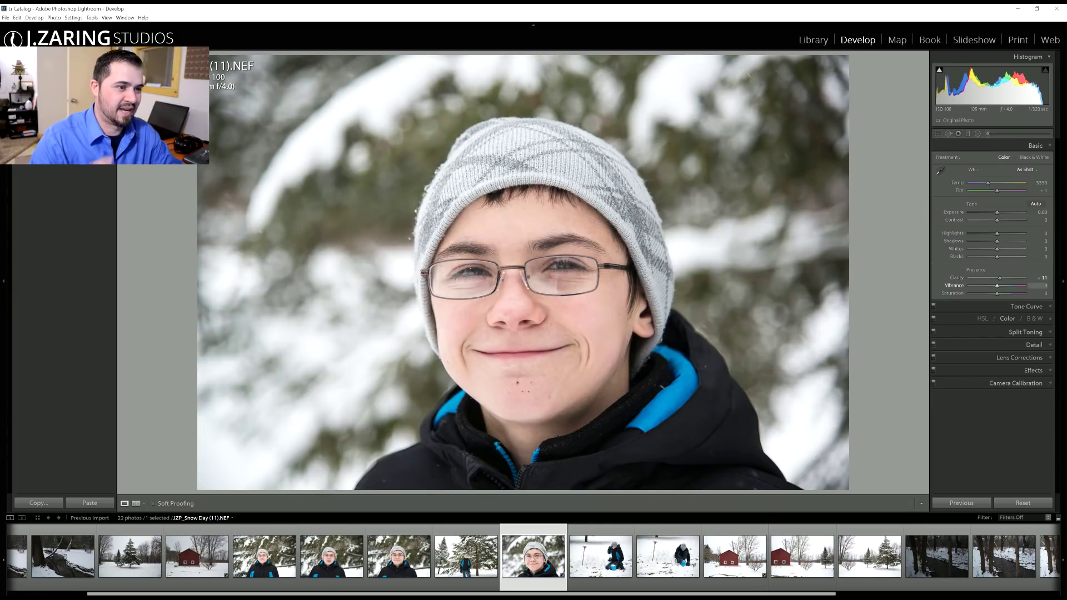
key("shift+Tab")
key("shift+Tab")
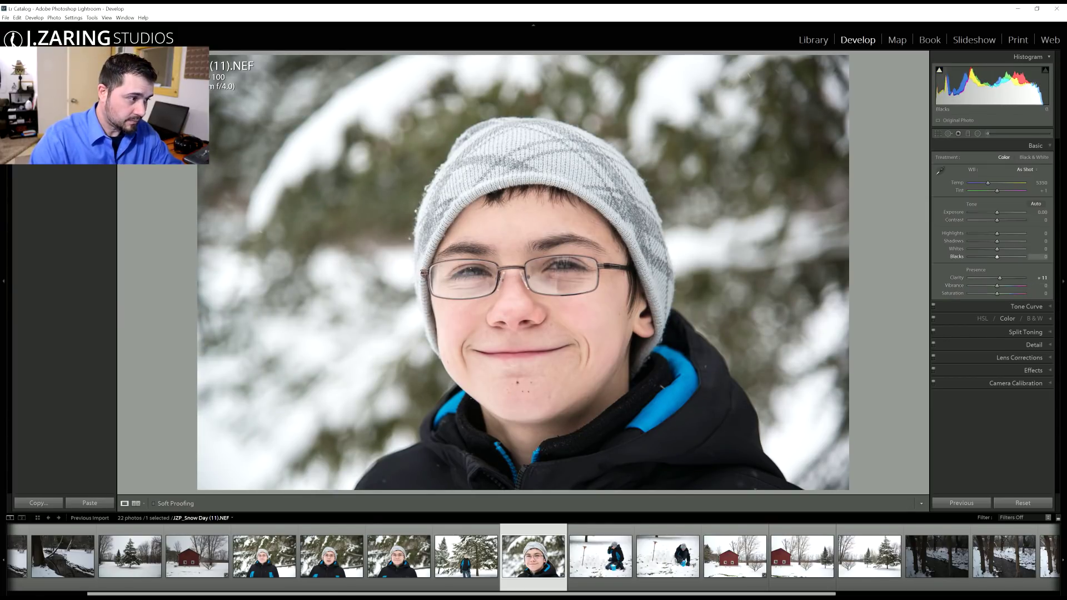
type("-33")
key("Return")
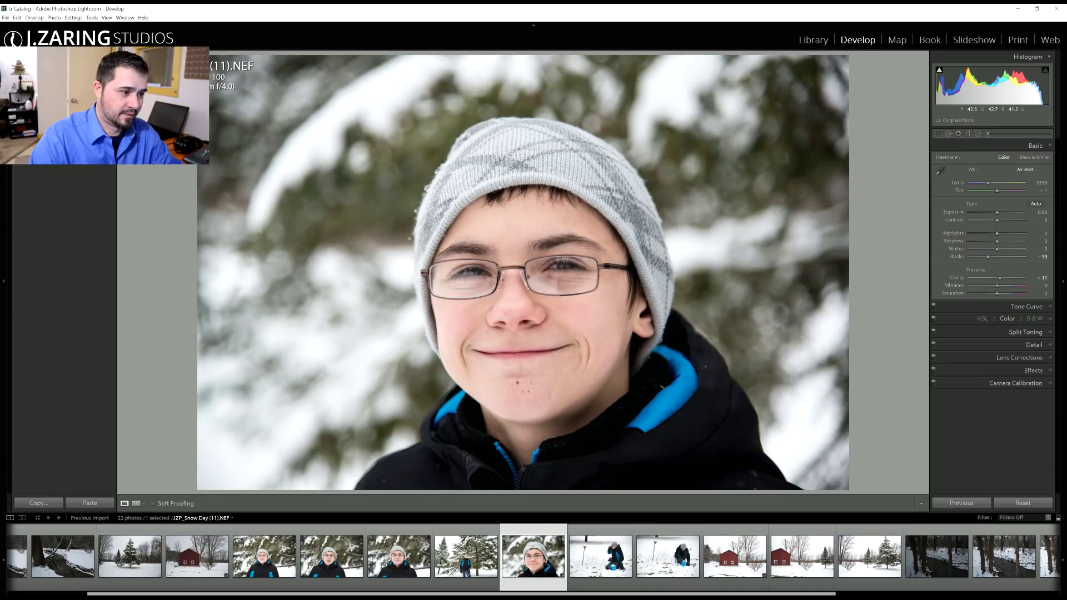
left_click(1037, 256)
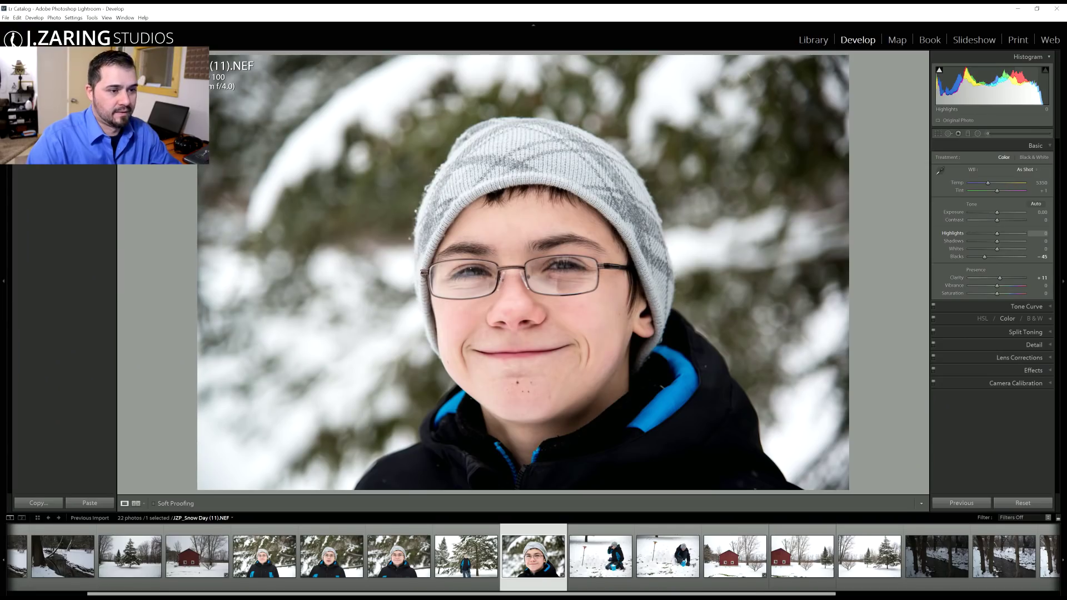
Try the portrait's highlights at -100, undo that change, and set them to -7 instead.
left_click_drag(996, 233, 969, 233)
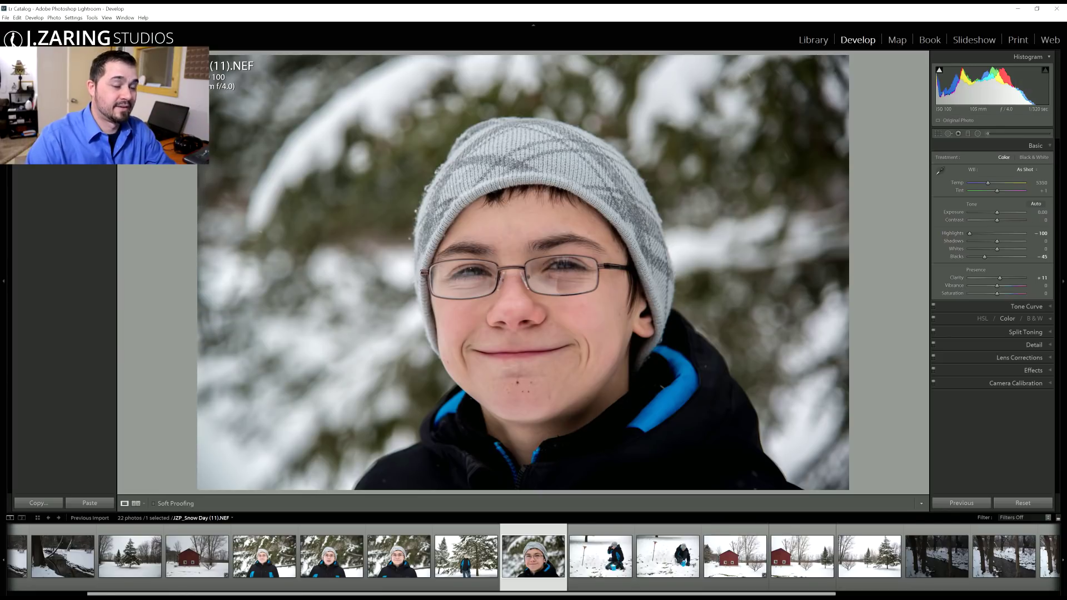
key("ctrl+z")
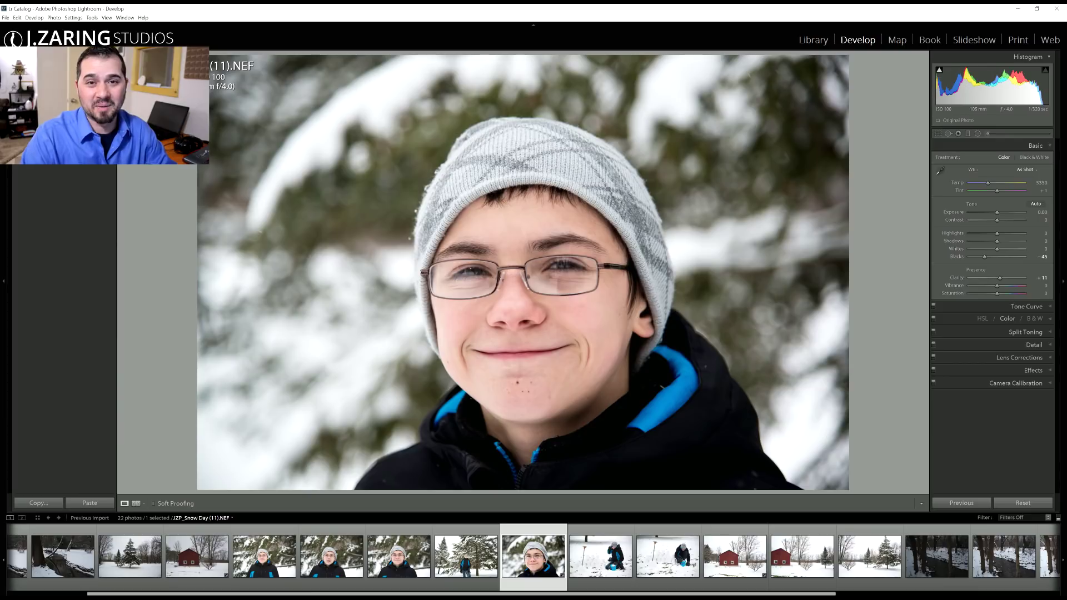
mouse_move(997, 233)
left_mouse_down()
mouse_move(1024, 234)
mouse_move(994, 234)
left_mouse_up()
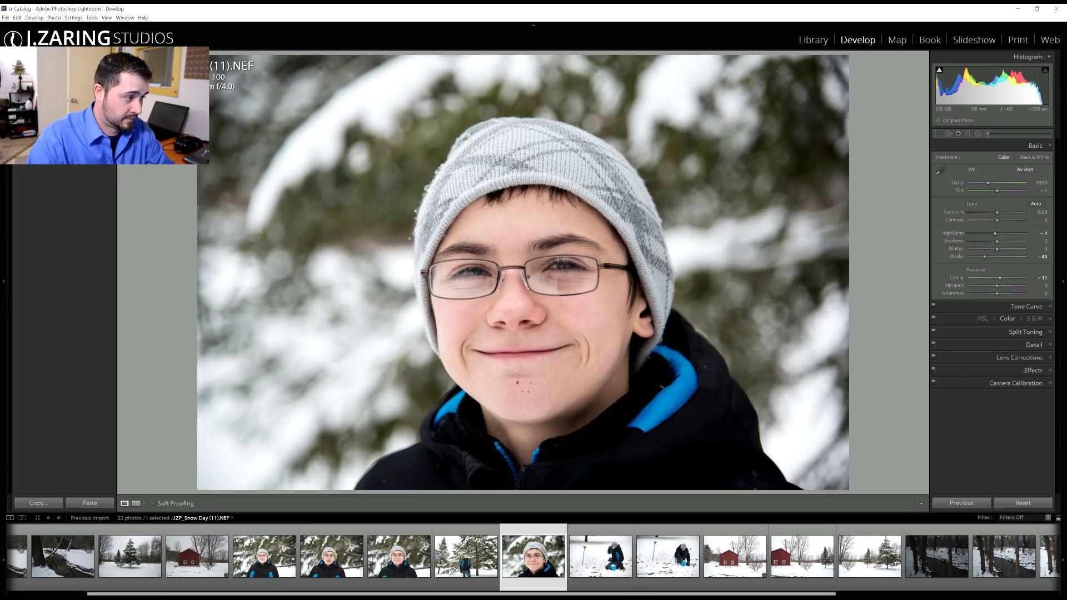
Compare the portrait with the shadows at -100 and at 100, and reset the shadows to their default.
left_click_drag(994, 241, 970, 242)
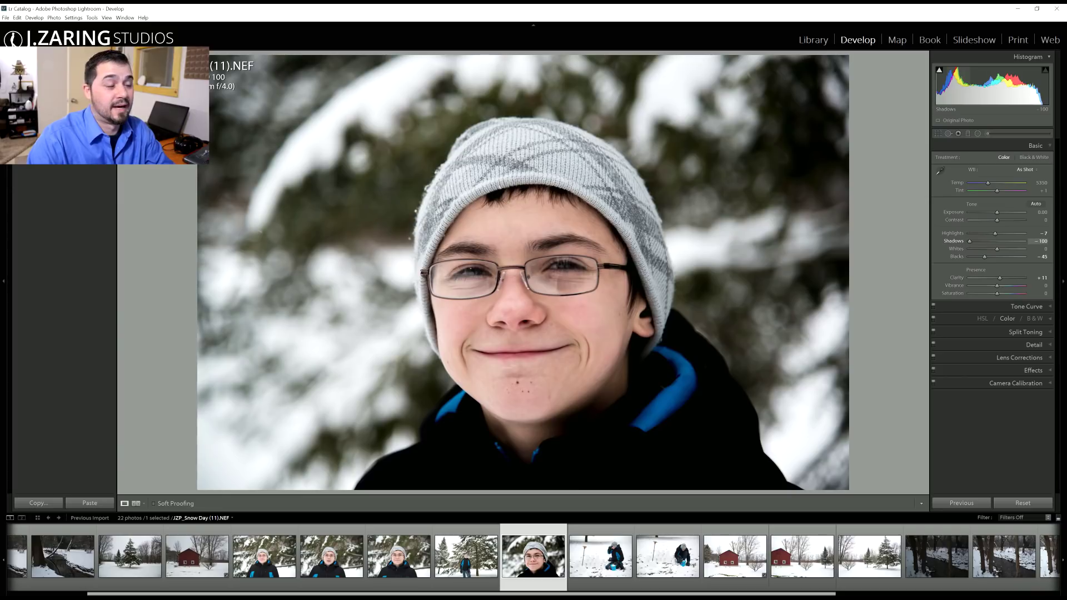
left_click_drag(970, 241, 1024, 241)
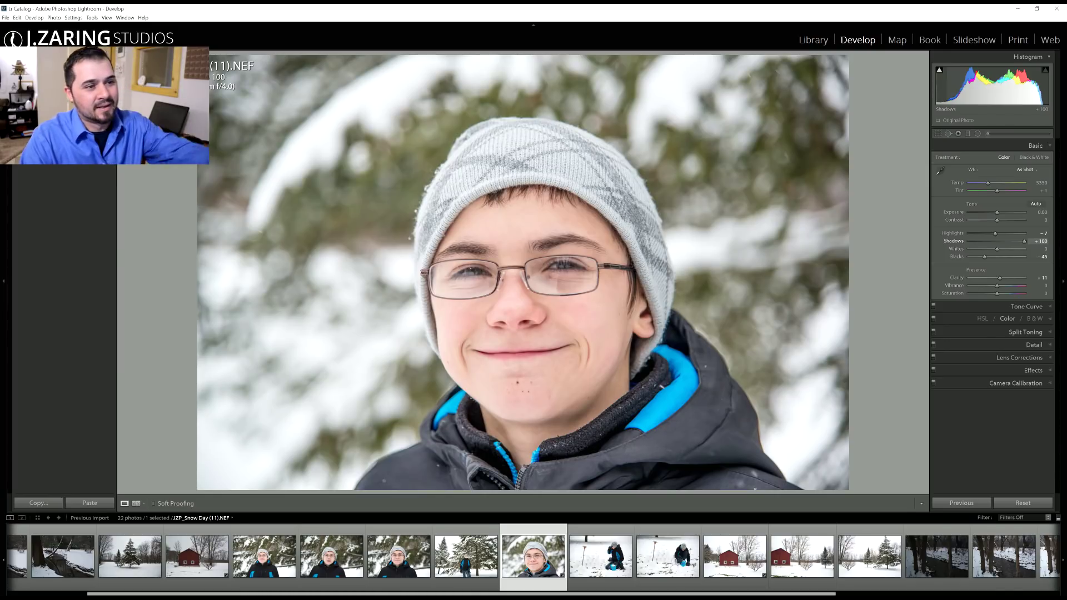
left_click_drag(1023, 242, 969, 241)
double_click(953, 241)
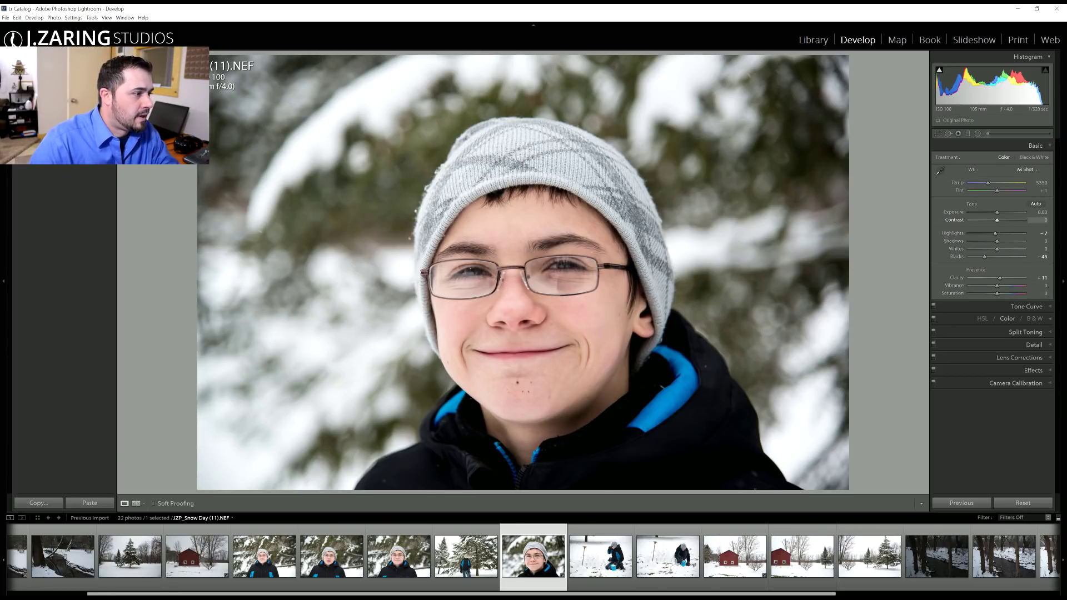
Set the portrait's contrast to 15 and exposure to 0.23, and compare it with the unedited version.
mouse_move(996, 220)
left_mouse_down()
mouse_move(969, 220)
mouse_move(1024, 220)
mouse_move(999, 220)
left_mouse_up()
left_click(1037, 220)
type("15")
key("Return")
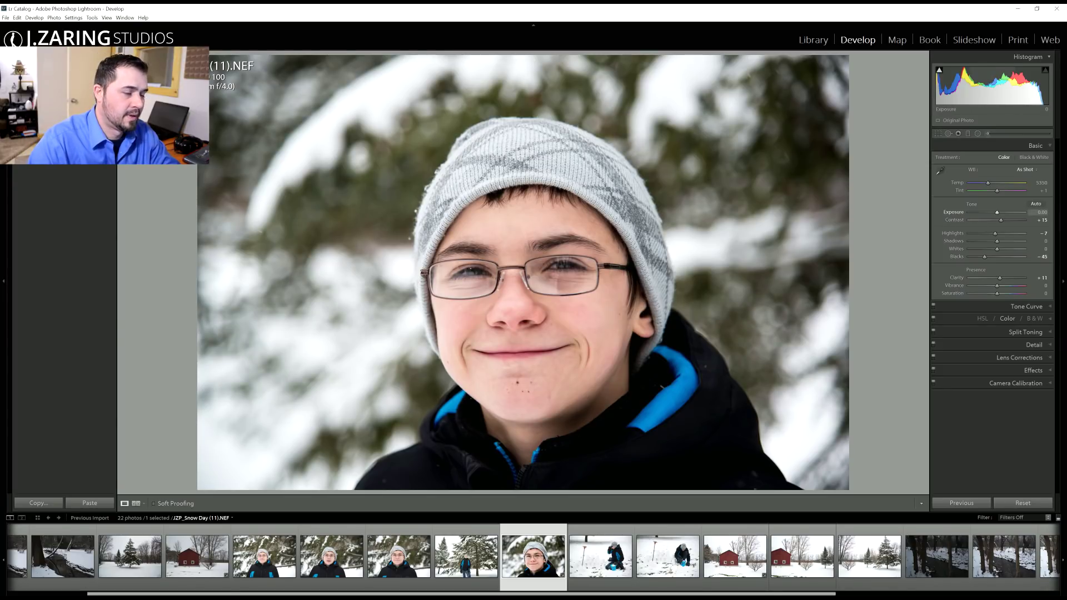
left_click_drag(997, 212, 997, 213)
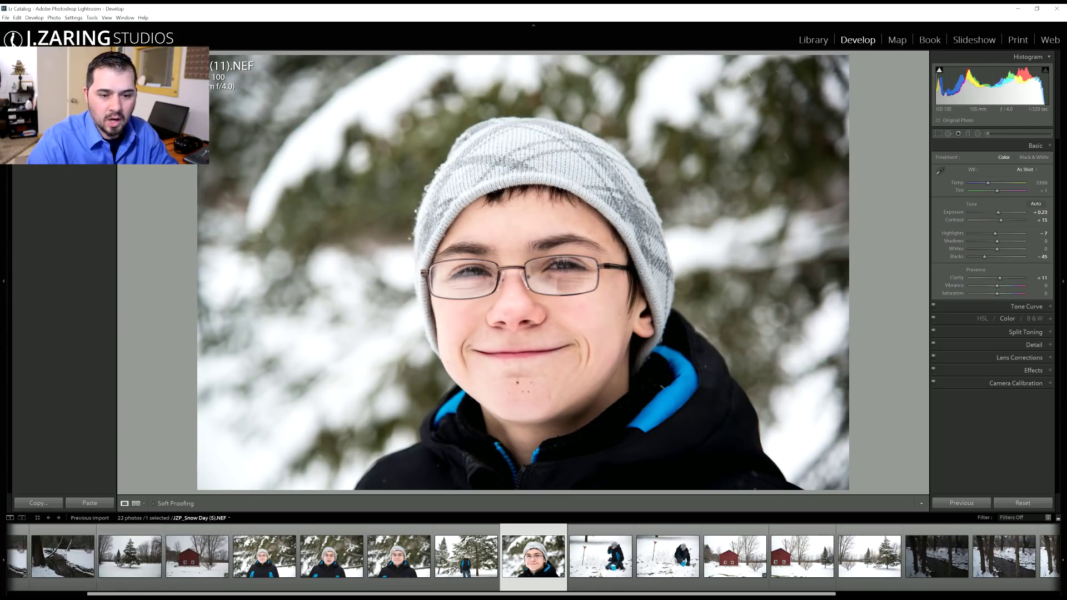
key("y")
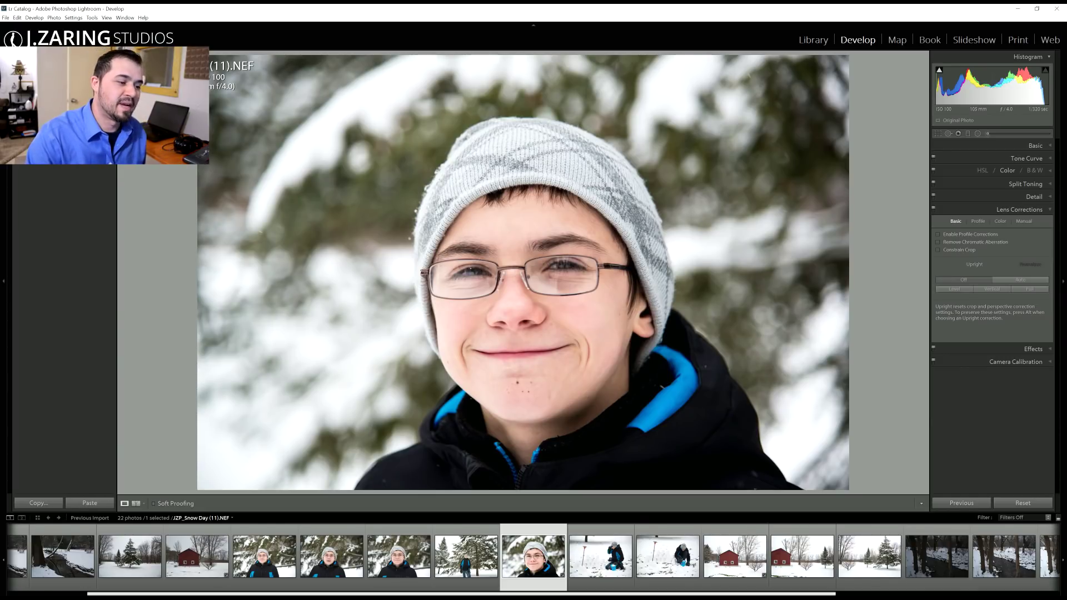
View the two original creek exposures and the finished HDR creek photo, and open the boy's portrait JZP_Snow Day (9).NEF.
scroll(511, 557, "up", 2)
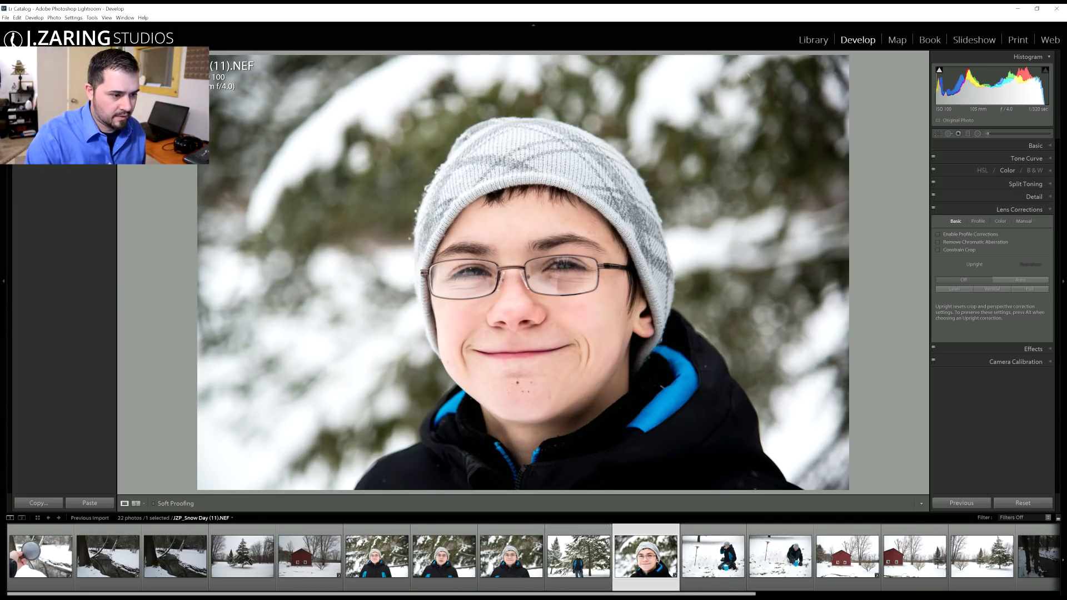
key("shift")
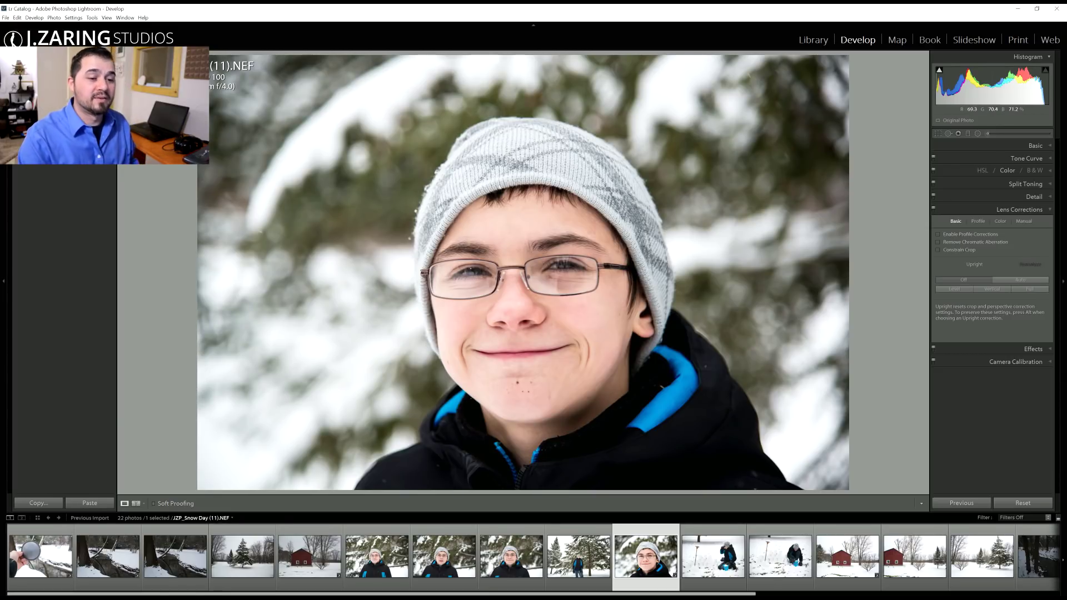
left_click(175, 555)
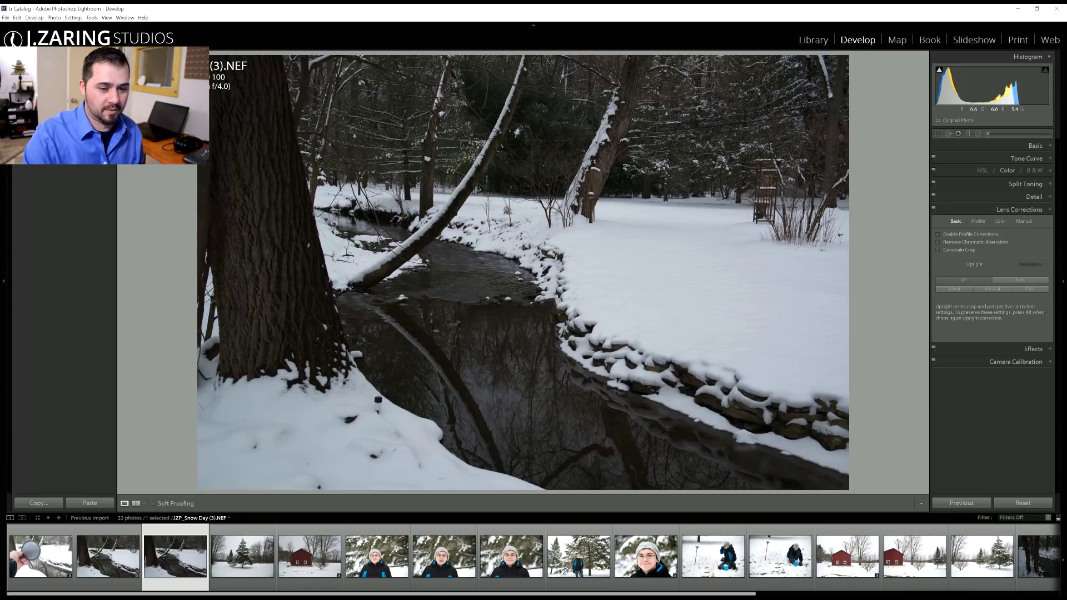
left_click(108, 556)
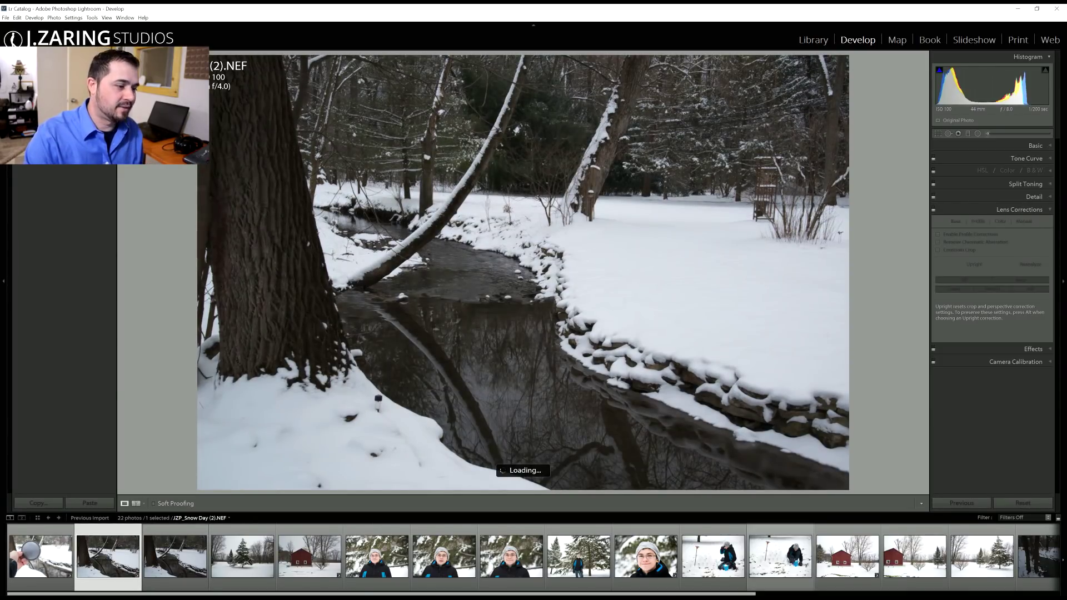
left_click_drag(739, 593, 914, 594)
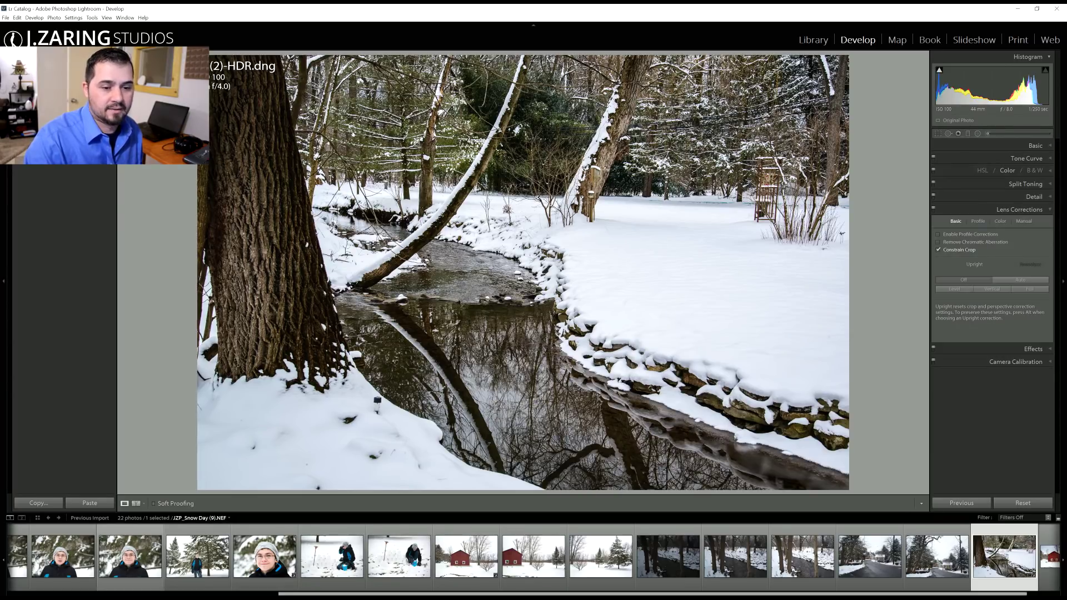
left_click(129, 555)
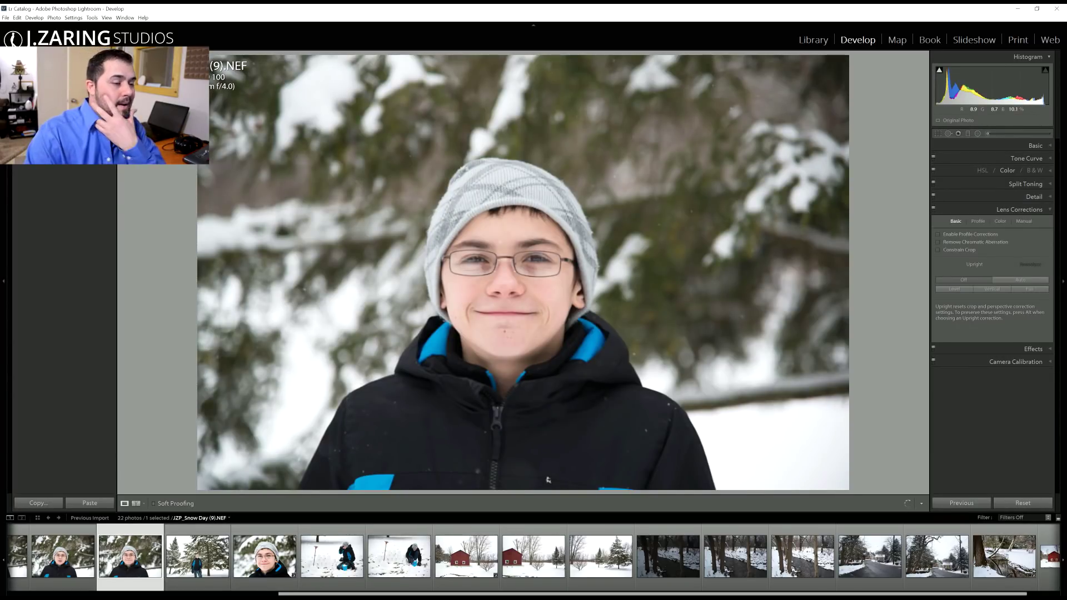